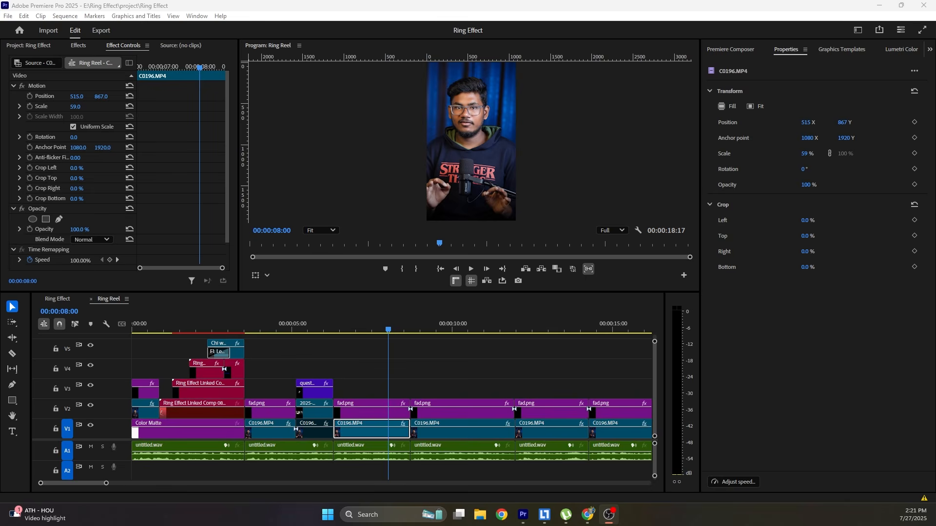
- Switch to the Ring Effect sequence and clear its In and Out points
click(57, 299)
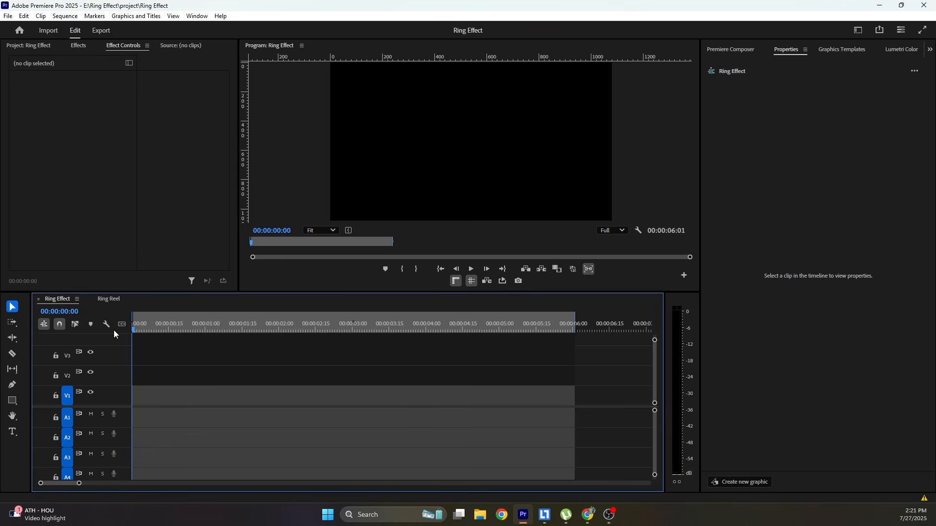
right_click(164, 331)
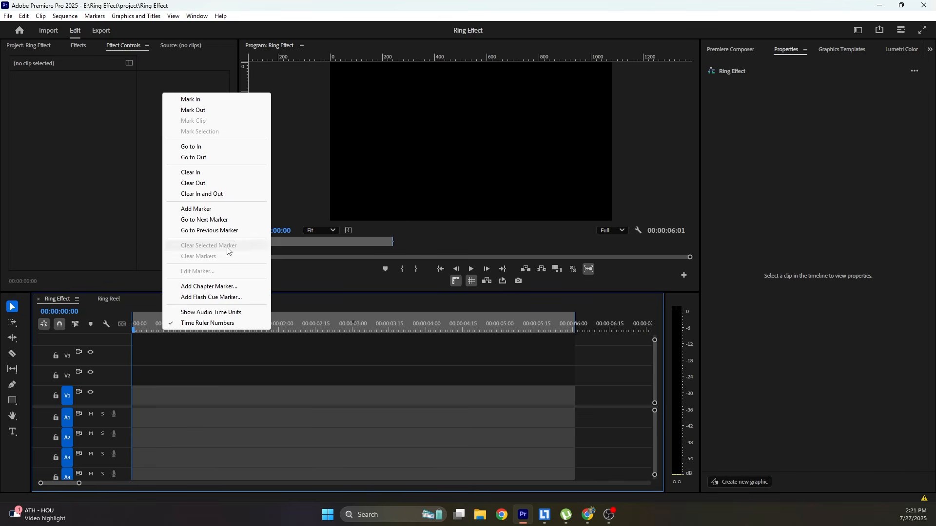
click(234, 195)
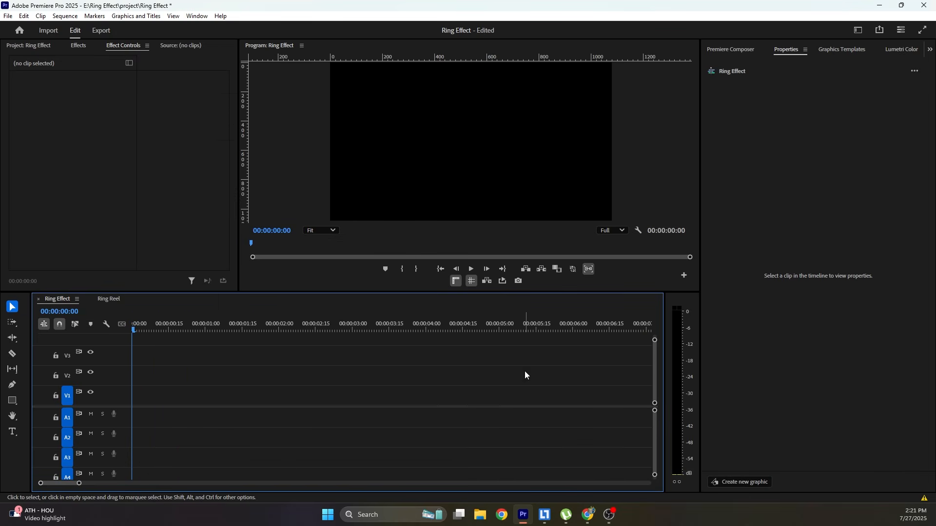
- Review the Ring Effect sequence settings, including its timebase and frame size
click(65, 16)
click(87, 28)
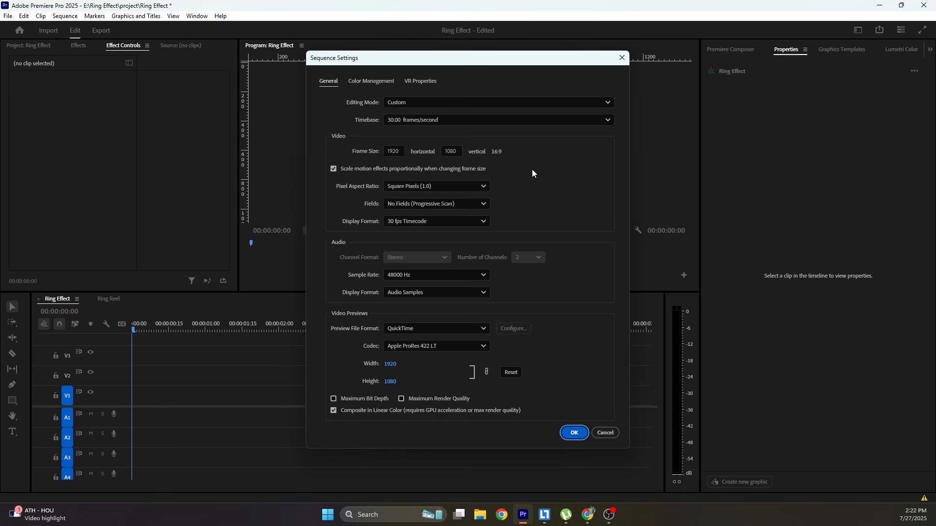
click(575, 432)
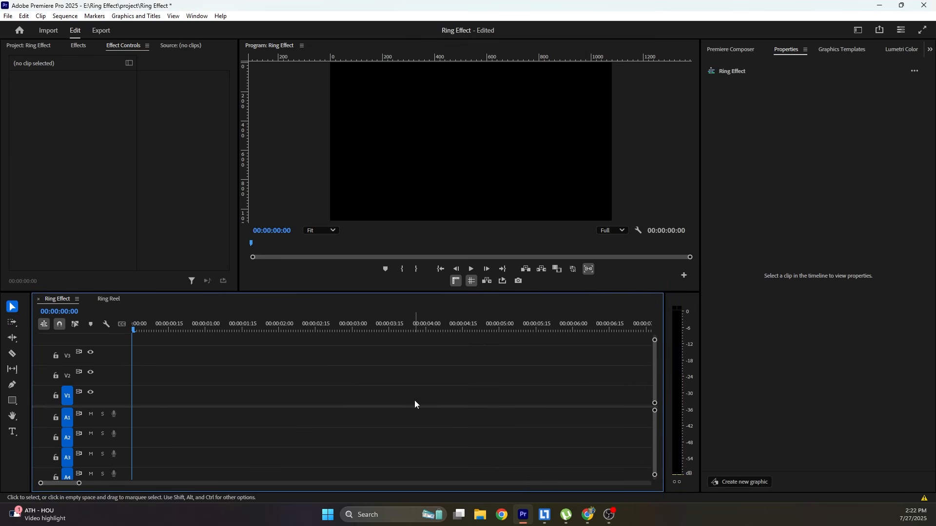
click(319, 142)
click(747, 158)
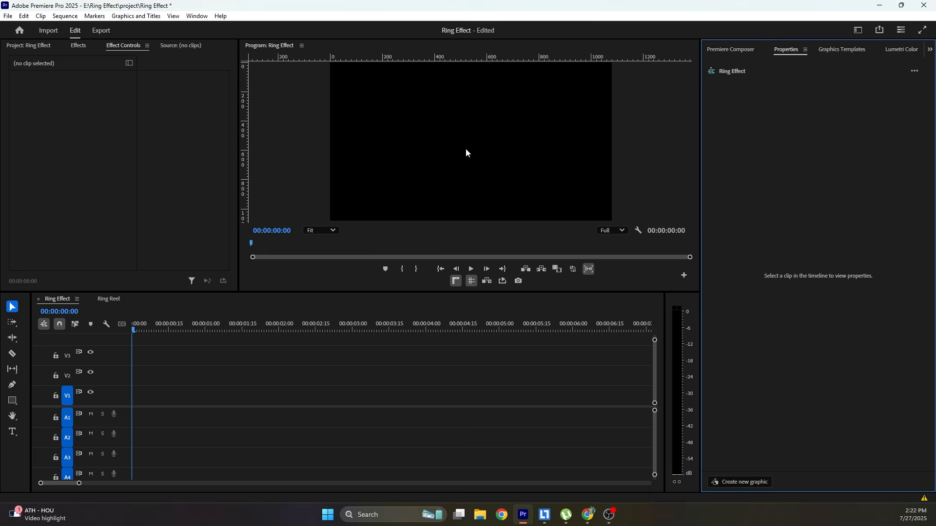
click(191, 166)
click(313, 141)
click(324, 380)
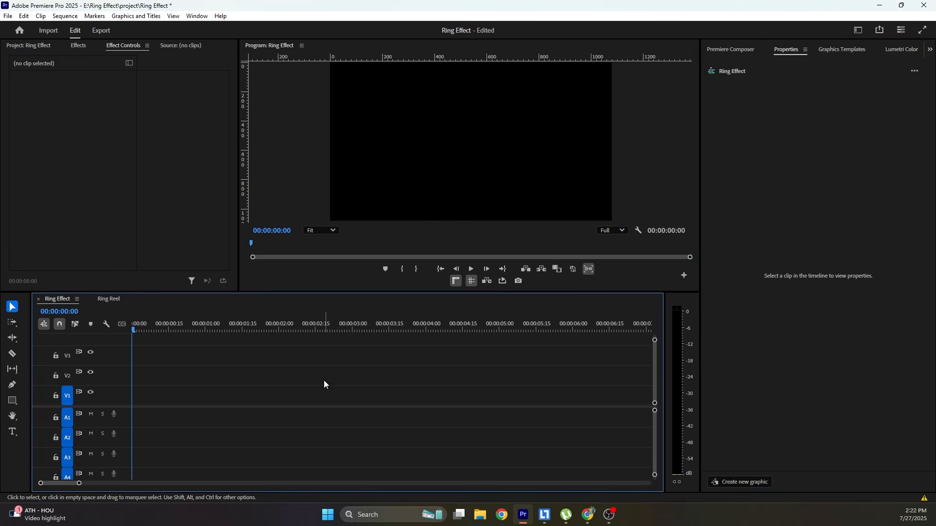
click(162, 237)
click(513, 183)
click(768, 183)
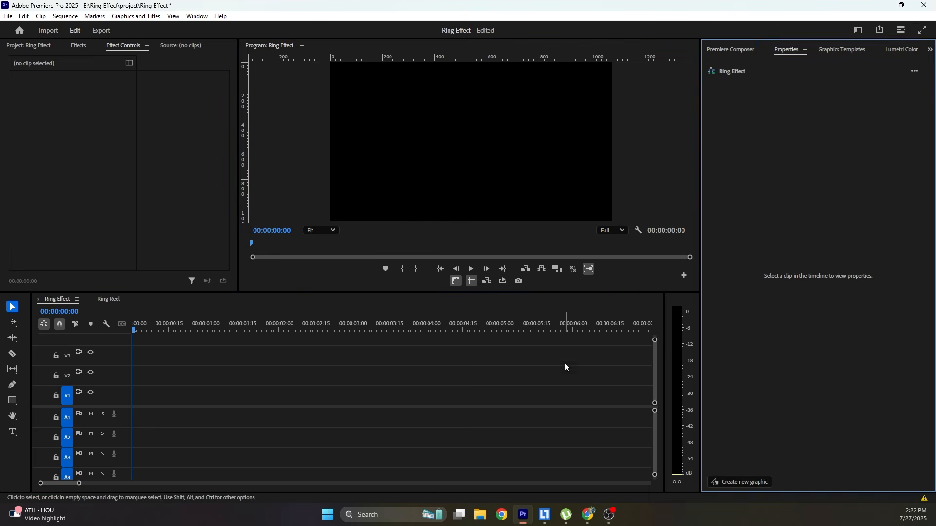
click(566, 365)
click(683, 302)
click(205, 195)
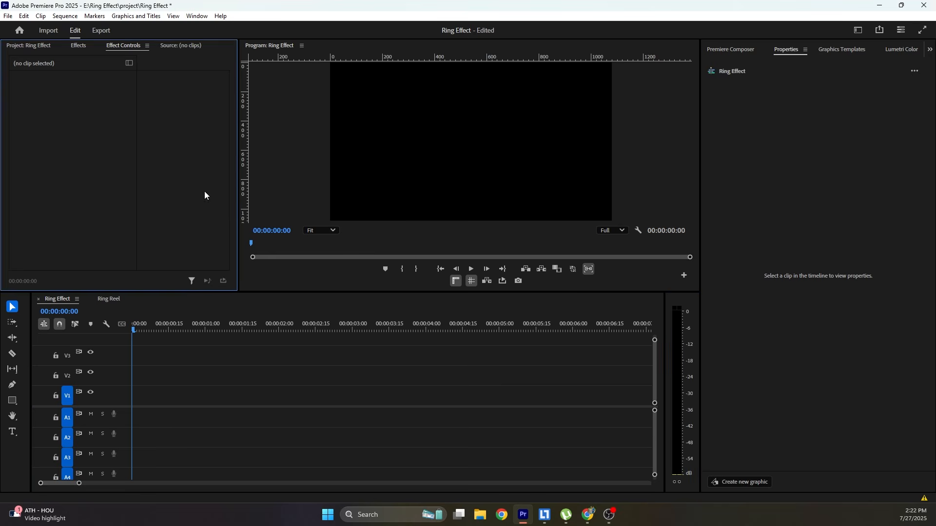
click(312, 158)
click(274, 376)
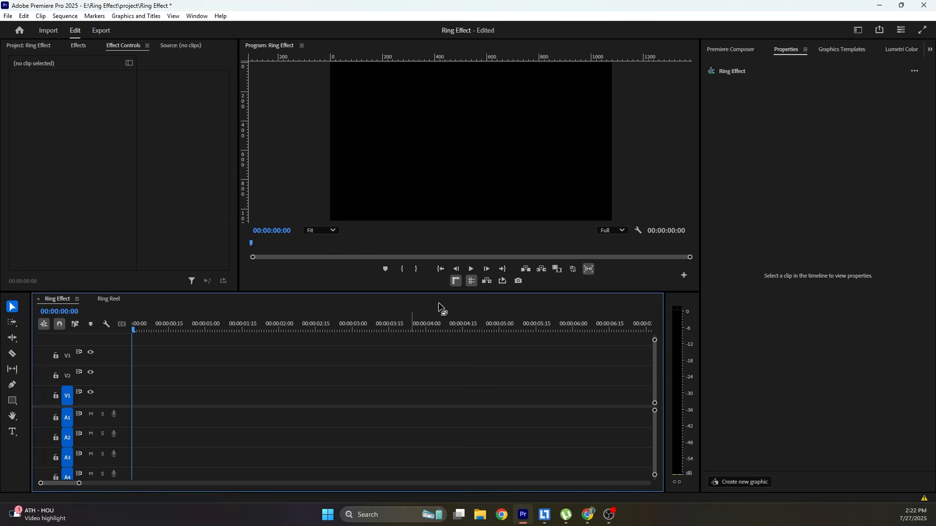
click(738, 209)
click(670, 345)
click(628, 202)
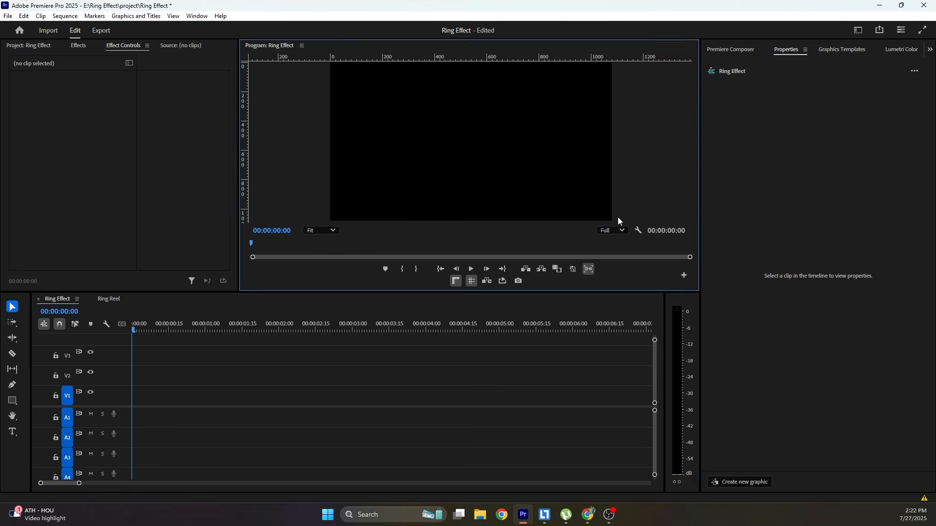
click(546, 330)
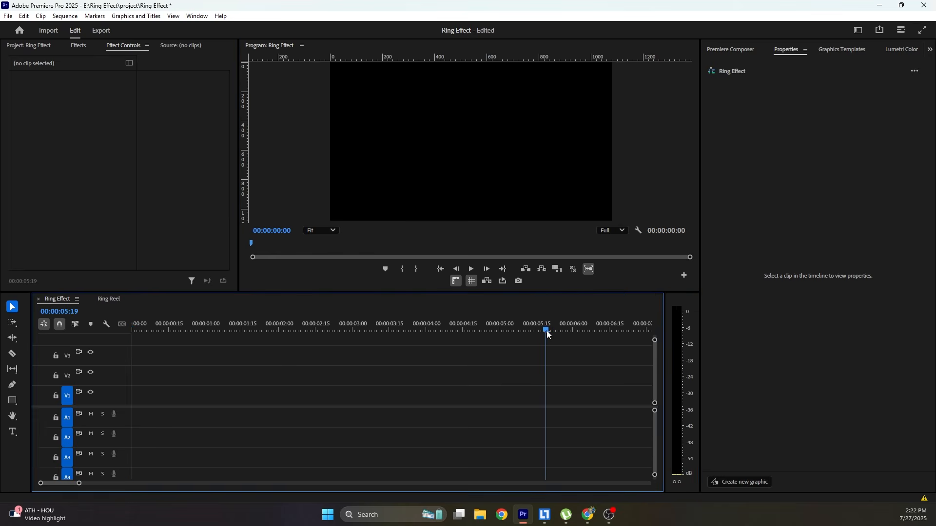
click(512, 360)
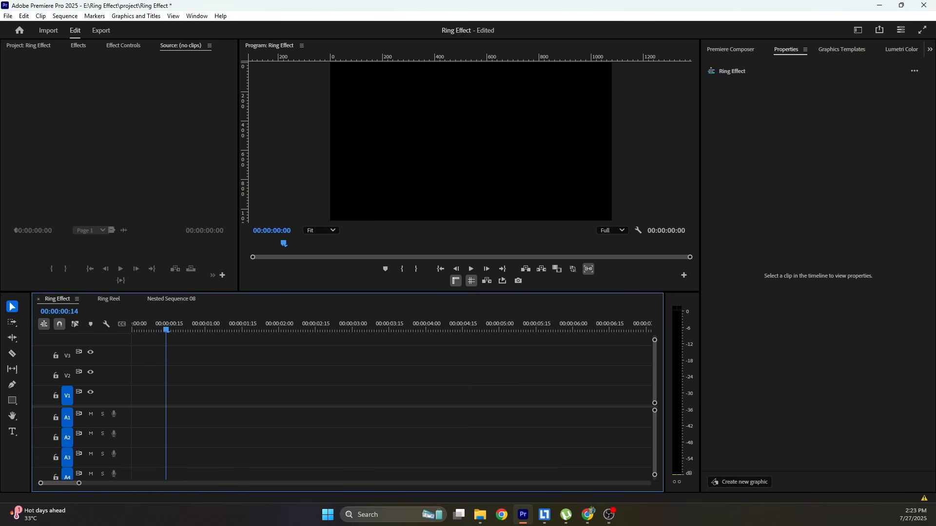
- Bring the still image Ring Effect.00_02_19_17.Still001.jpg into the sequence at the start of track V1
key(ctrl+n)
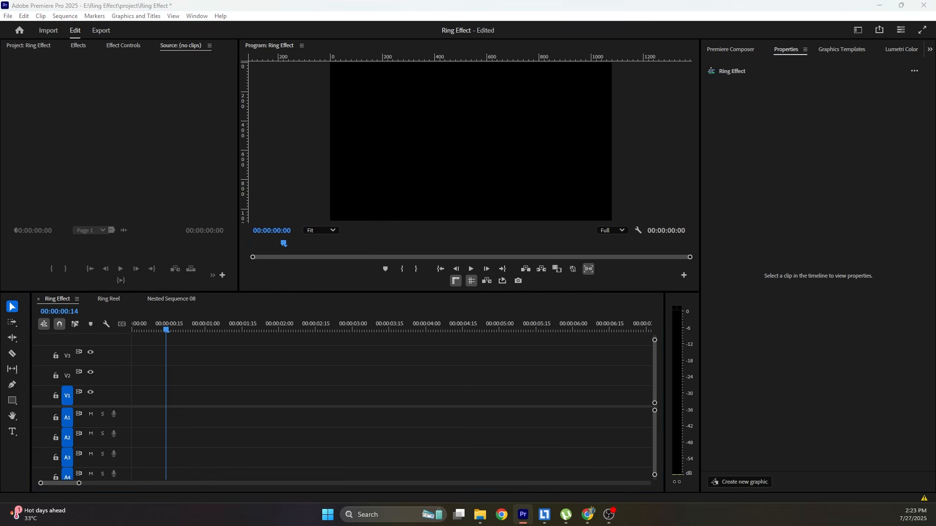
drag(30, 288, 209, 401)
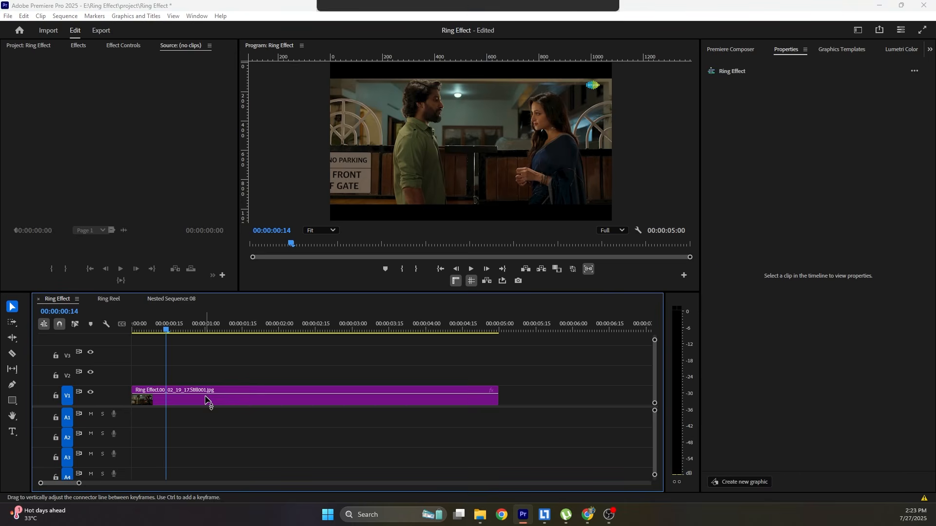
- Reframe the still image on V1 with scale 127 and position 929, 544, and save the project
click(122, 49)
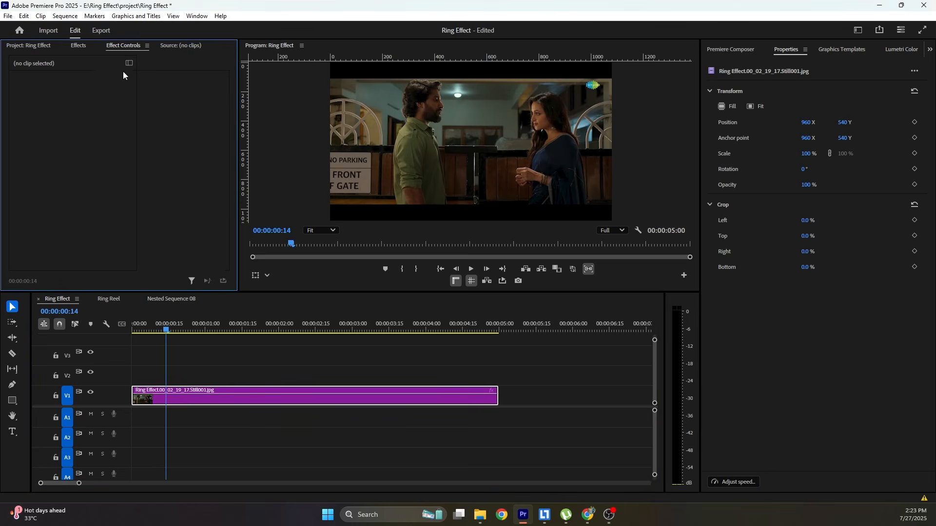
click(214, 393)
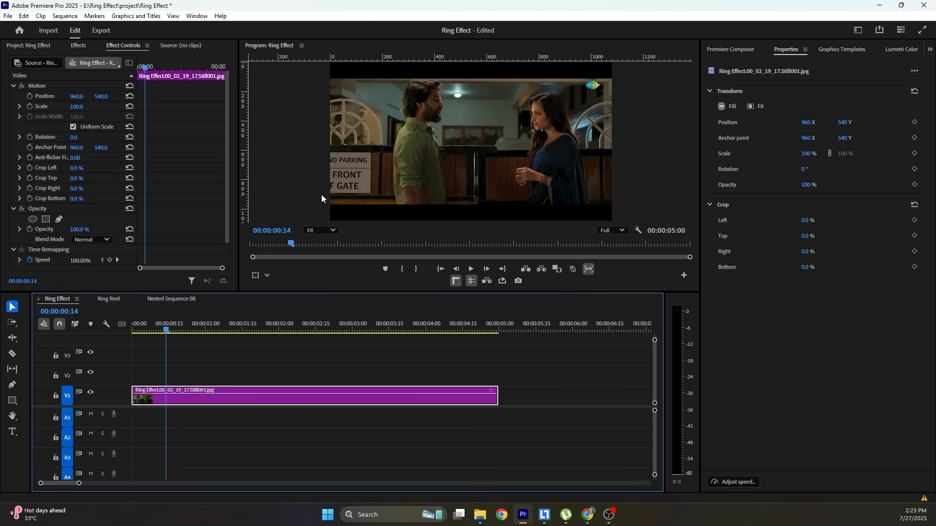
drag(79, 108, 104, 96)
click(256, 346)
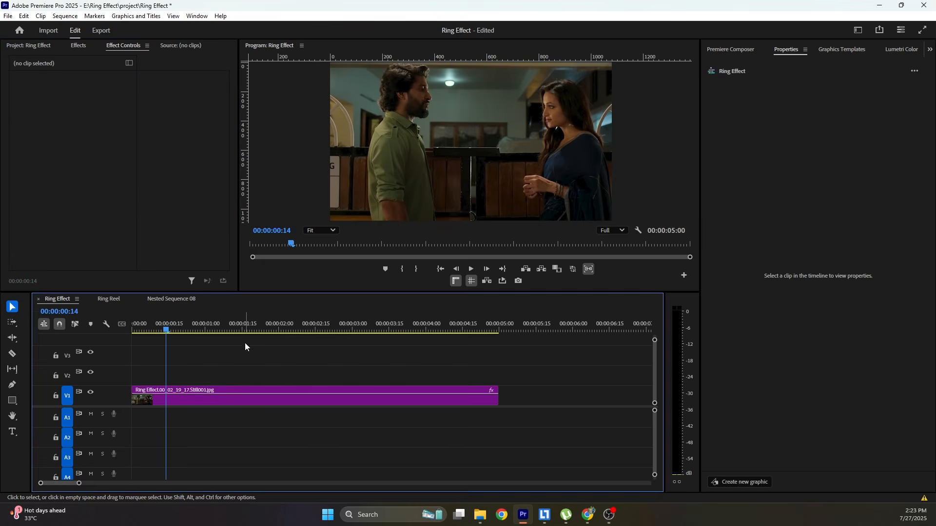
key(ctrl+s)
- Move the playhead to the sequence start, find the blur effects and apply Gaussian Blur to the still image on V1
drag(166, 330, 89, 345)
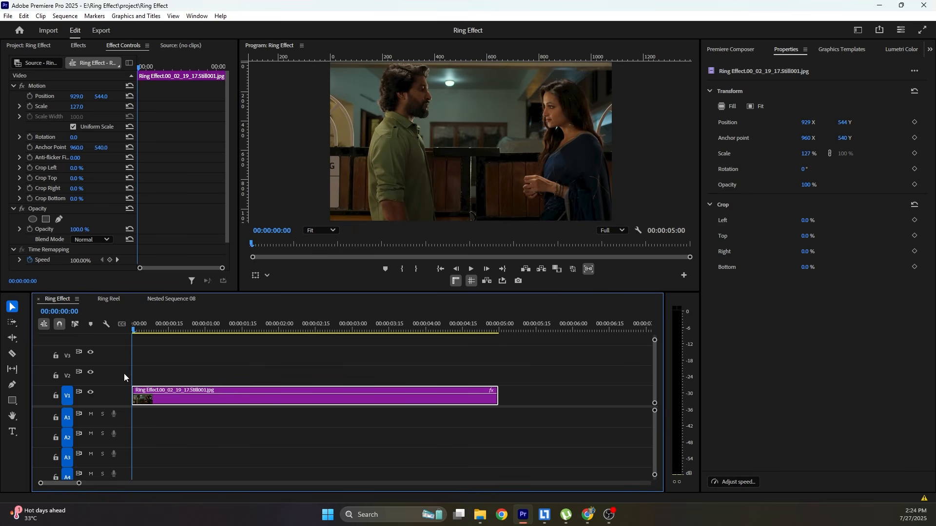
click(78, 45)
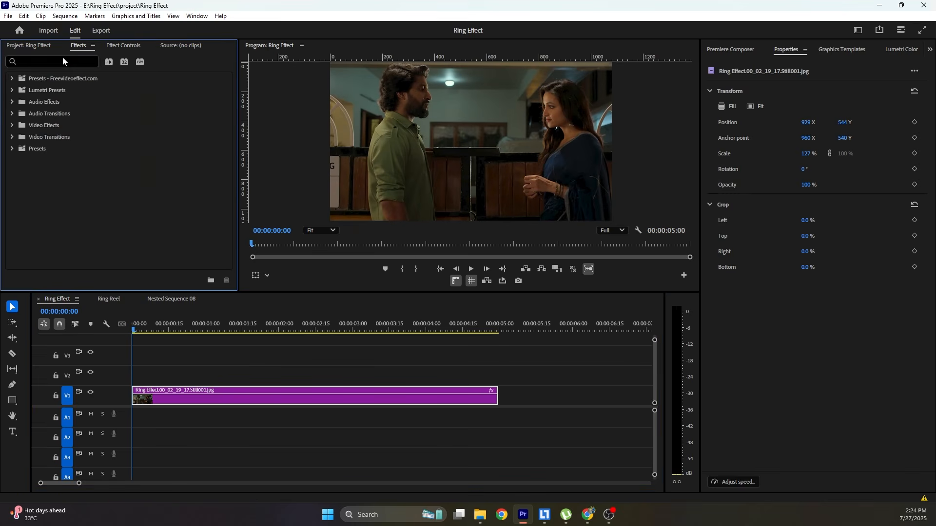
click(62, 61)
text(blur)
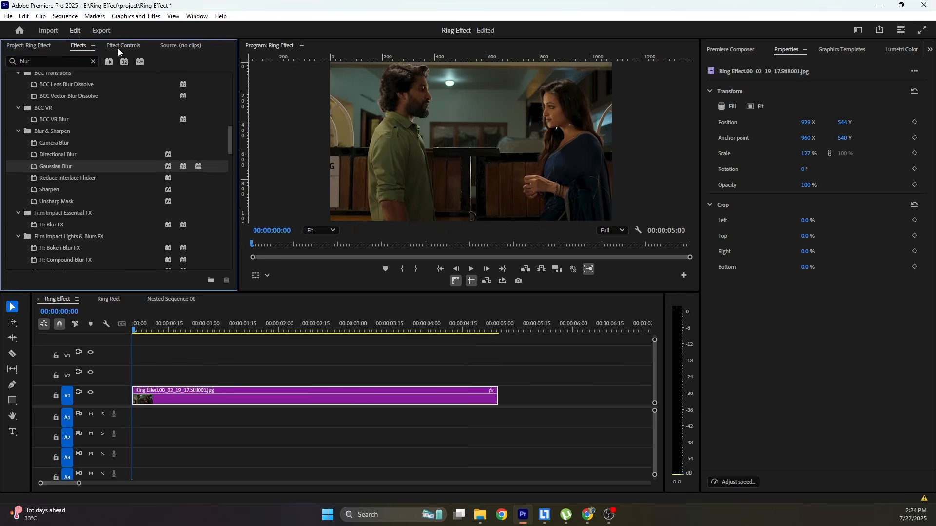
- Set the Gaussian Blur's blurriness to 20 with Repeat Edge Pixels enabled, and save the project
click(118, 48)
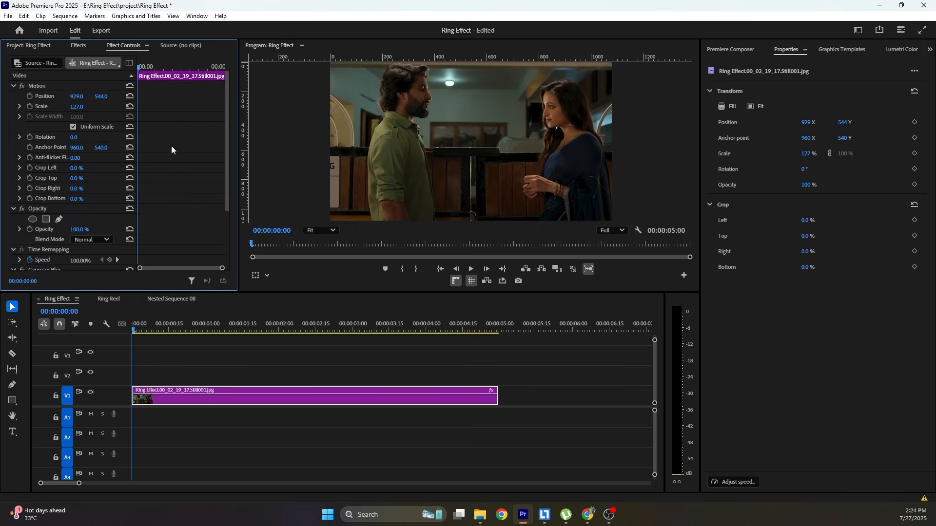
scroll(171, 148, down, 3)
drag(76, 213, 83, 214)
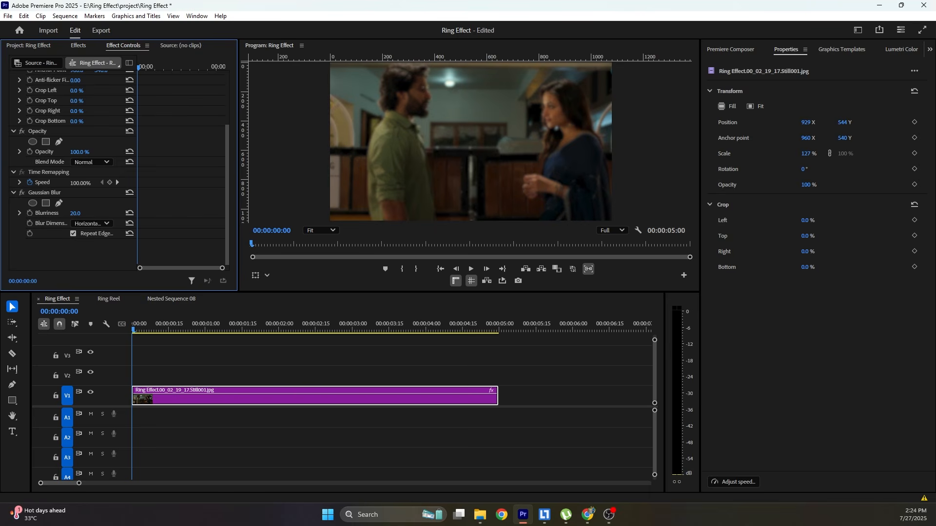
click(236, 370)
key(ctrl+s)
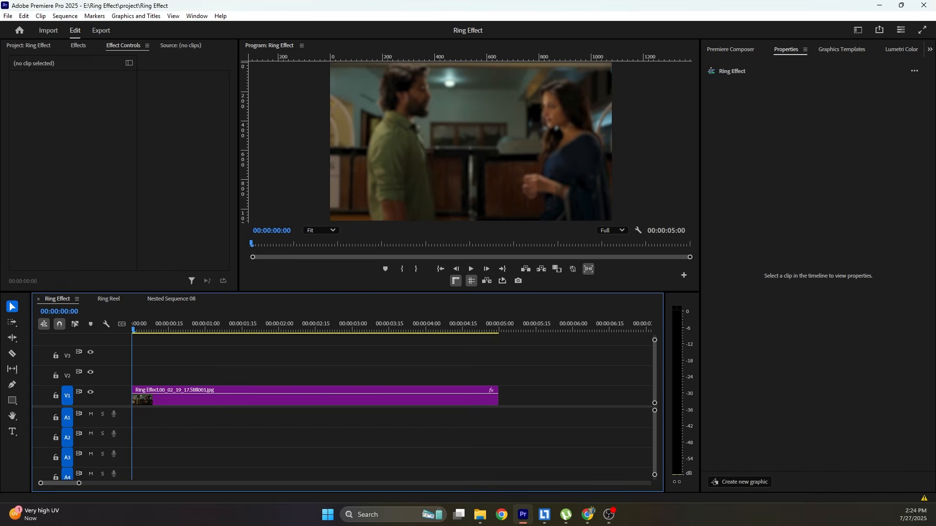
- Bring snow-background-3-SBV-302493398-HD.mp4 from the file browser into the sequence at the start of track V2
key(super+e)
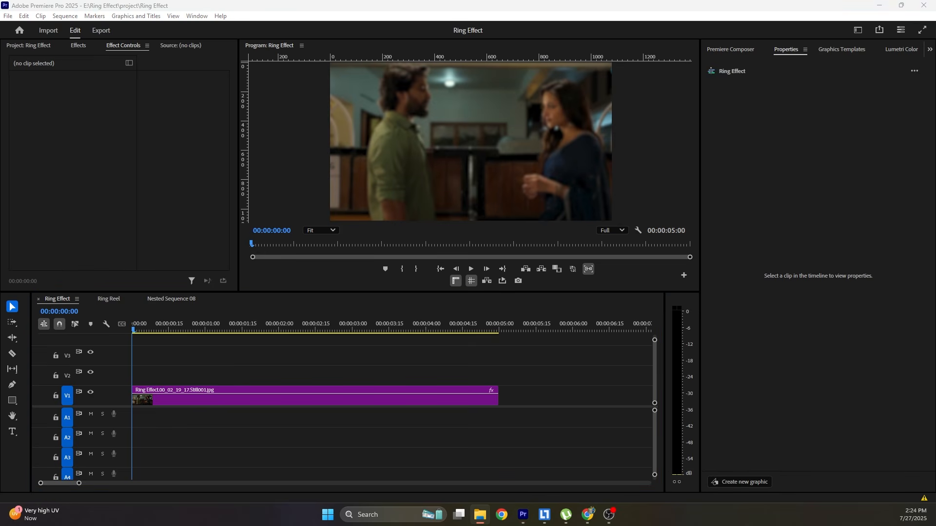
key(alt+Tab)
drag(523, 515, 138, 376)
- Split the snow background clip at 00:00:05:01 and delete the part after the cut
drag(150, 334, 384, 360)
click(385, 378)
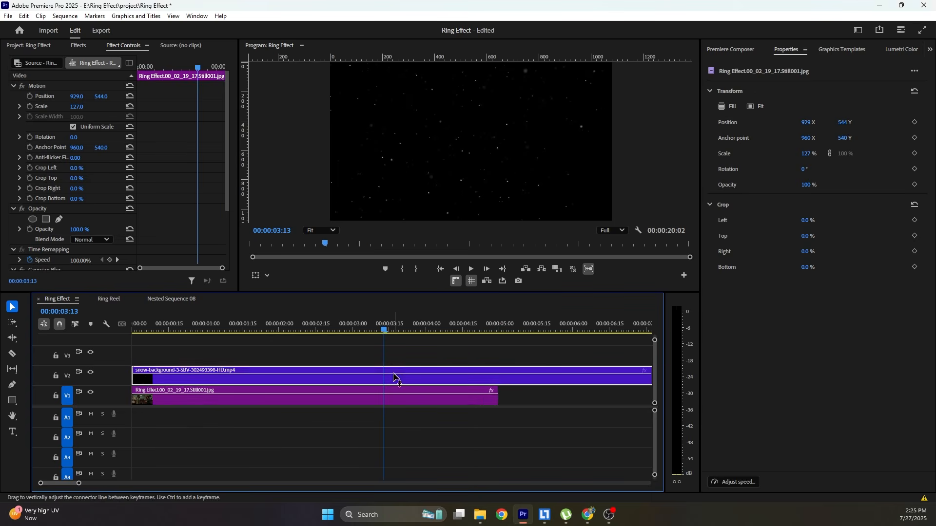
click(501, 328)
key(ctrl+k)
click(523, 382)
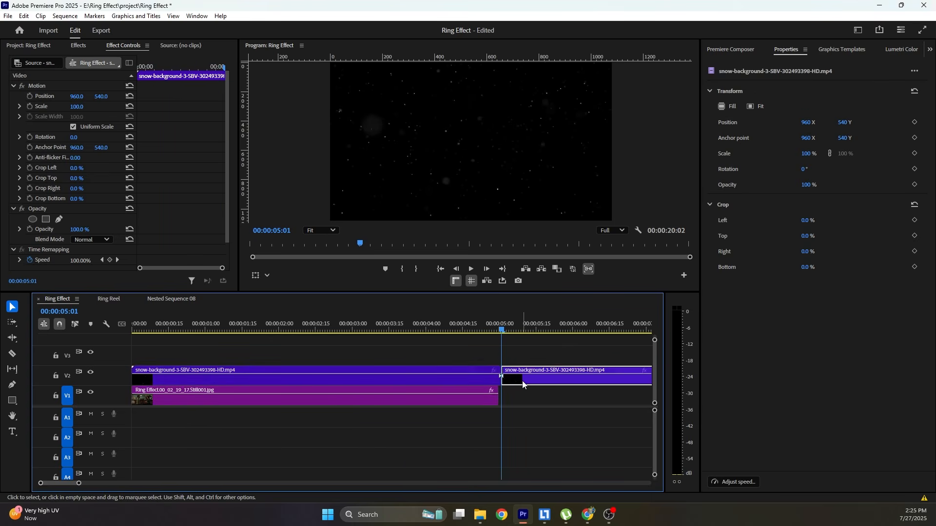
key(Delete)
- Trim the snow clip's end by one frame to match the still image's 00:00:05:00 duration, and save the project
click(487, 328)
click(491, 389)
drag(505, 387, 498, 387)
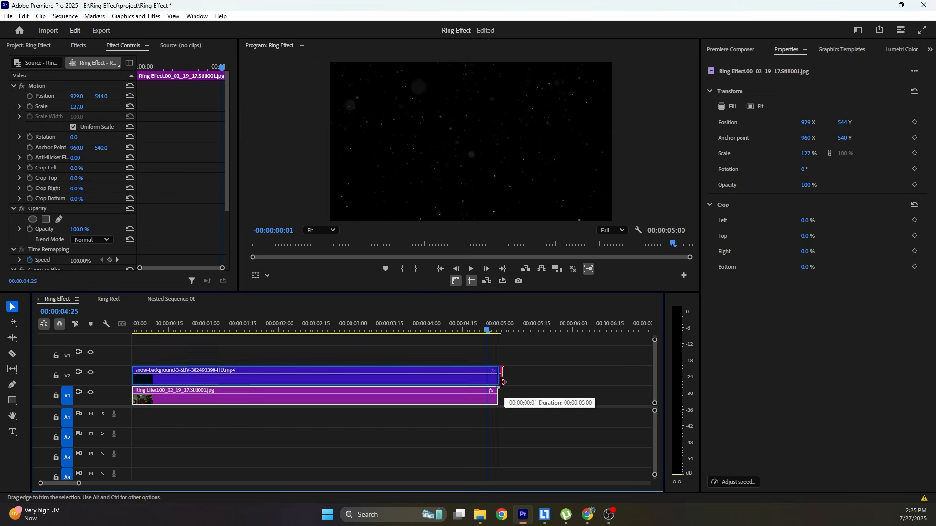
key(ctrl+s)
- Return to the sequence start and set the snow background clip's blend mode to Screen
key(Home)
click(197, 355)
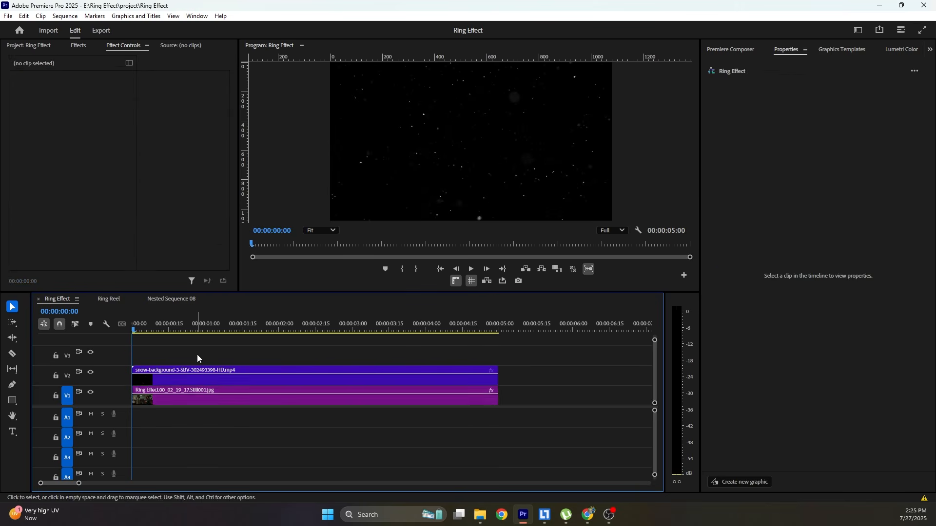
click(198, 377)
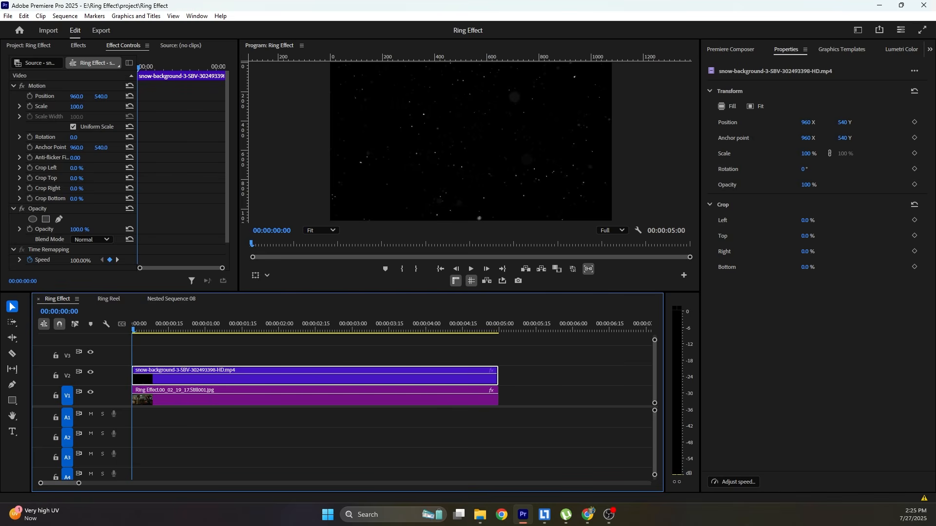
scroll(150, 245, down, 2)
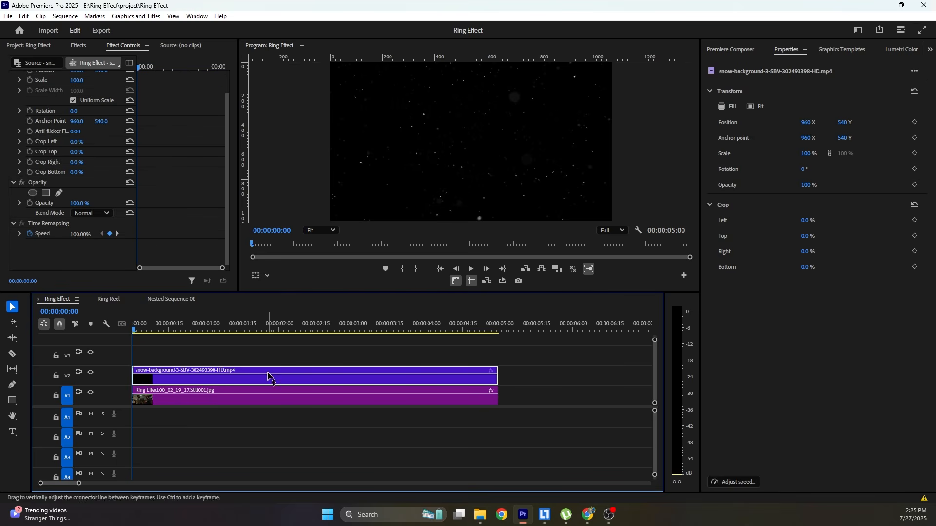
click(95, 215)
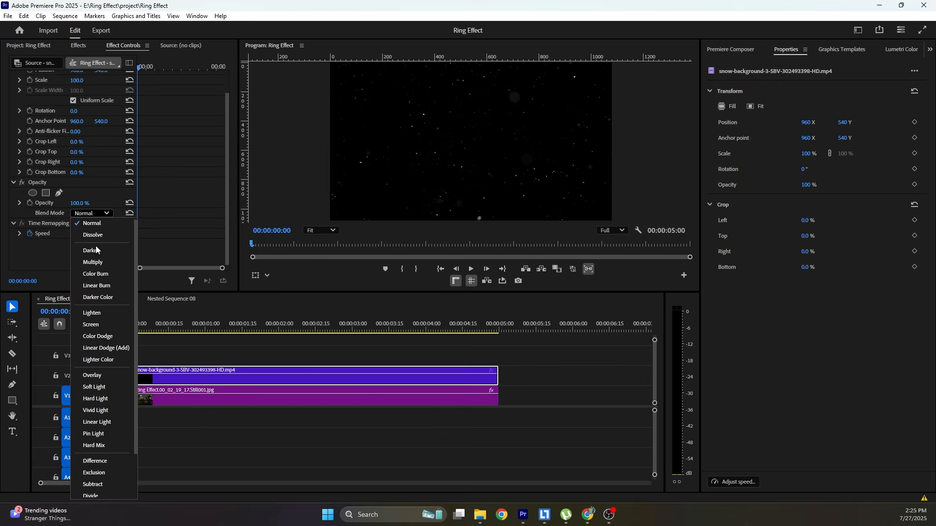
click(108, 326)
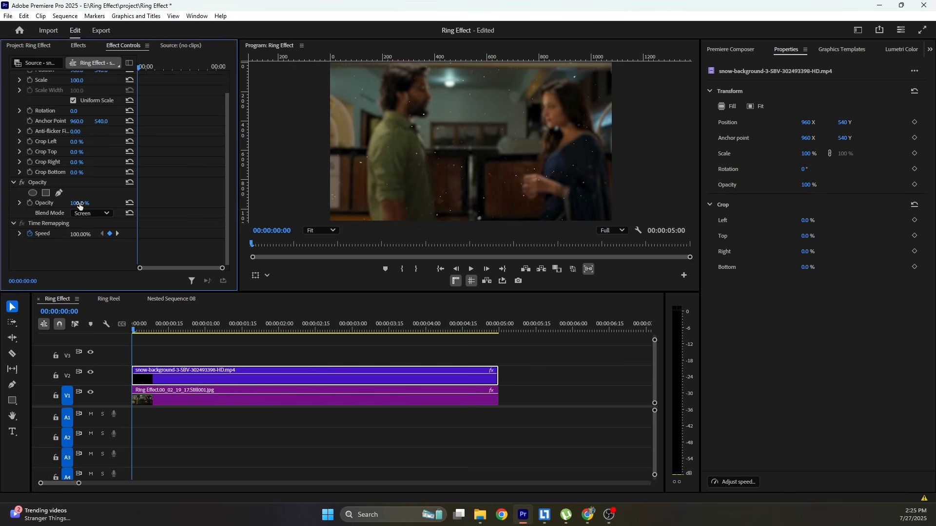
- Play the sequence from the start to preview the snow overlay on the blurred image, and select the snow clip
click(179, 352)
key(space)
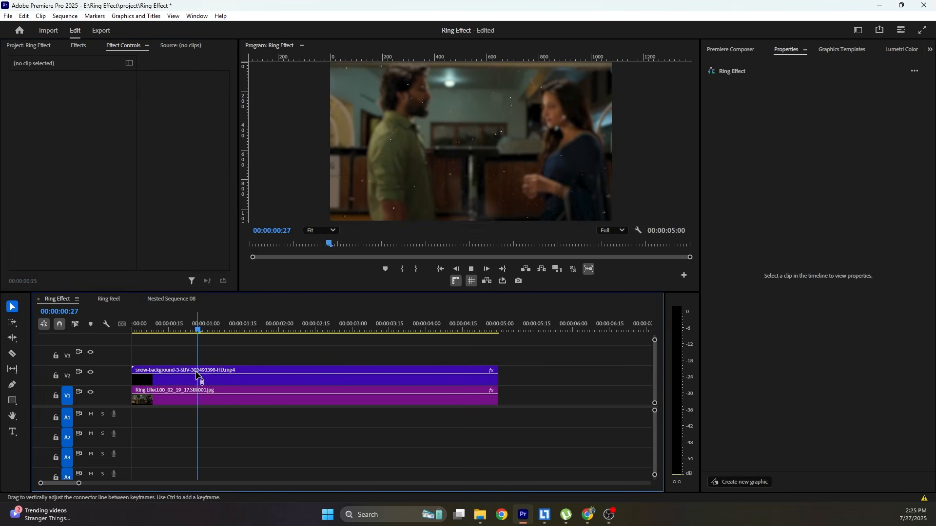
click(181, 377)
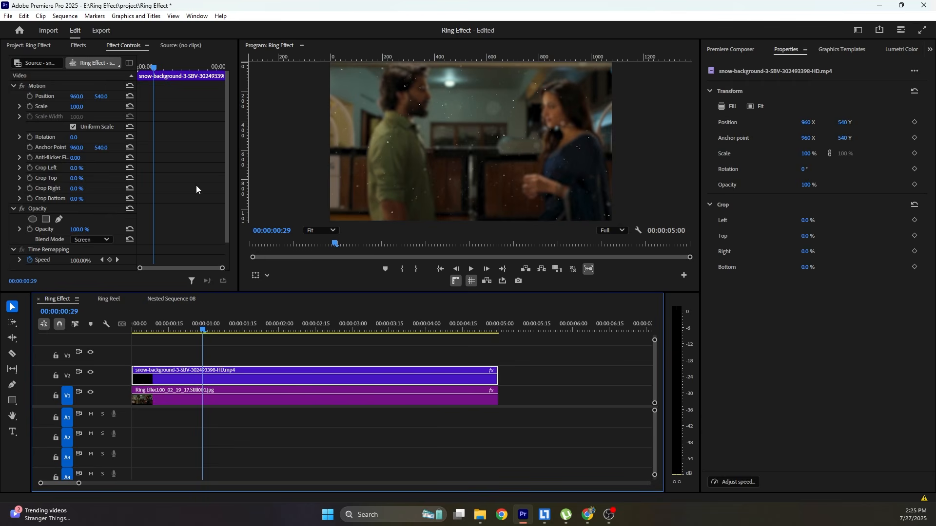
- Set the snow clip's opacity to 30% and play the sequence from the start to preview the subtler snow
scroll(186, 188, down, 2)
drag(86, 210, 48, 211)
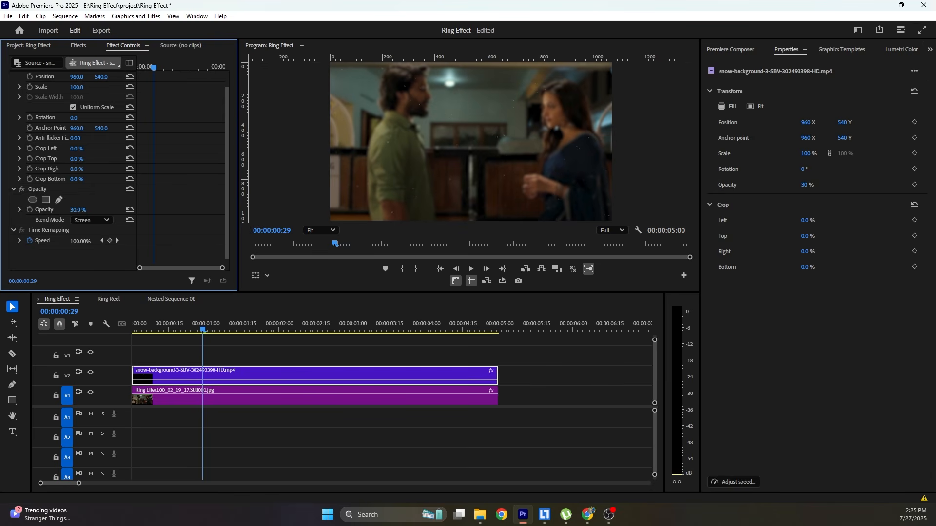
drag(142, 330, 110, 330)
key(space)
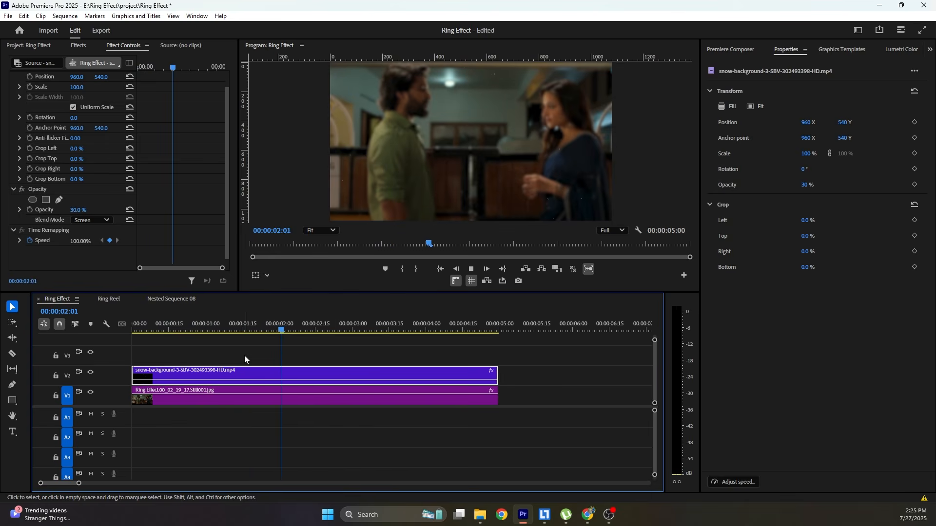
key(space)
drag(164, 330, 126, 324)
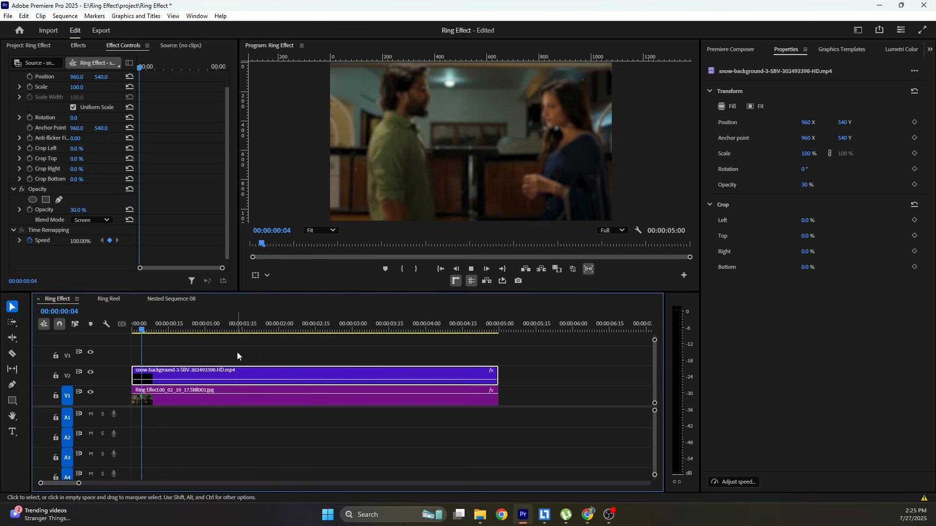
key(space)
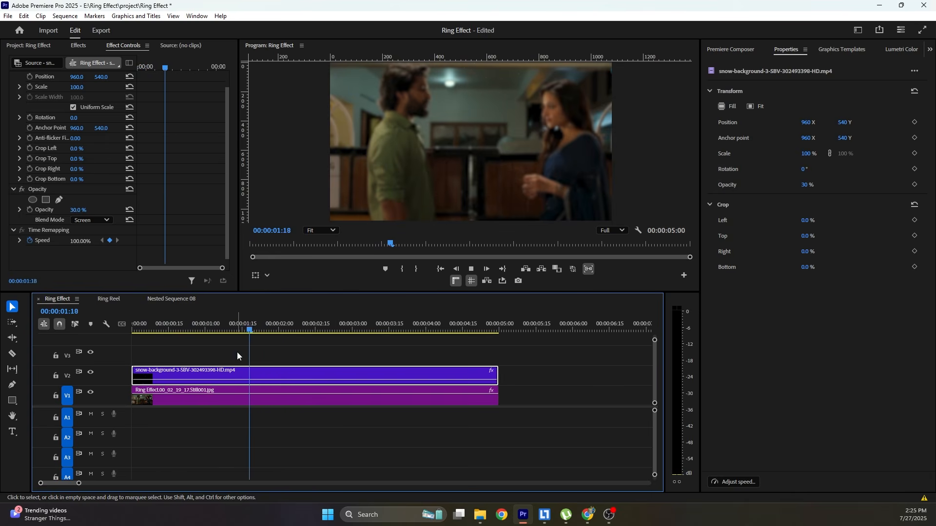
- Nest the snow clip and the still image together, keeping the suggested nested sequence name
click(454, 350)
drag(539, 357, 434, 388)
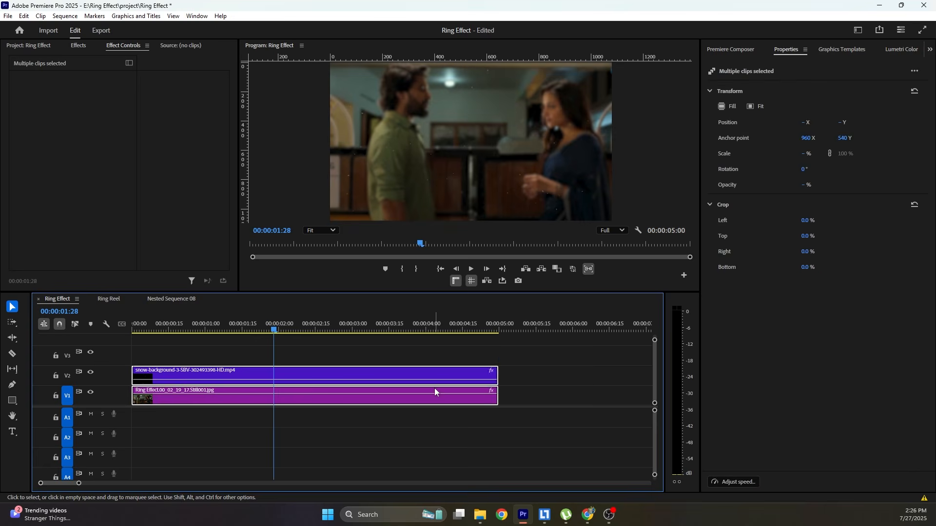
right_click(434, 388)
click(462, 271)
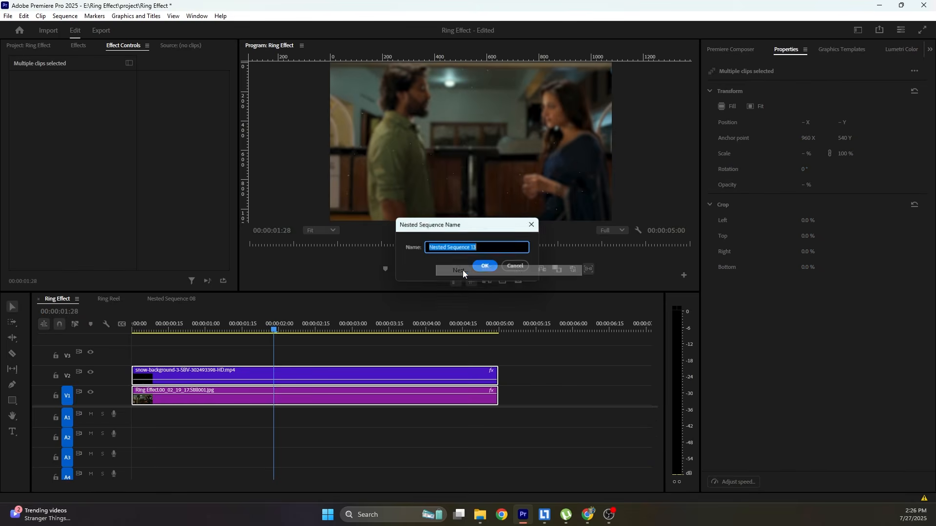
click(480, 268)
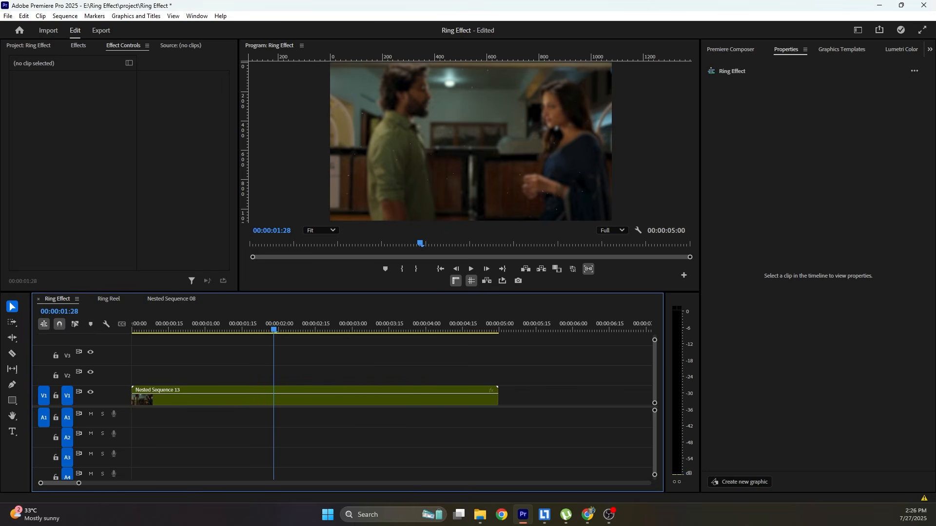
- Place Green Screen Ring.mp4 on V2 above the nested sequence at the sequence start and delete its audio
key(alt+Tab)
drag(1, 354, 138, 377)
alt+click(174, 436)
key(Delete)
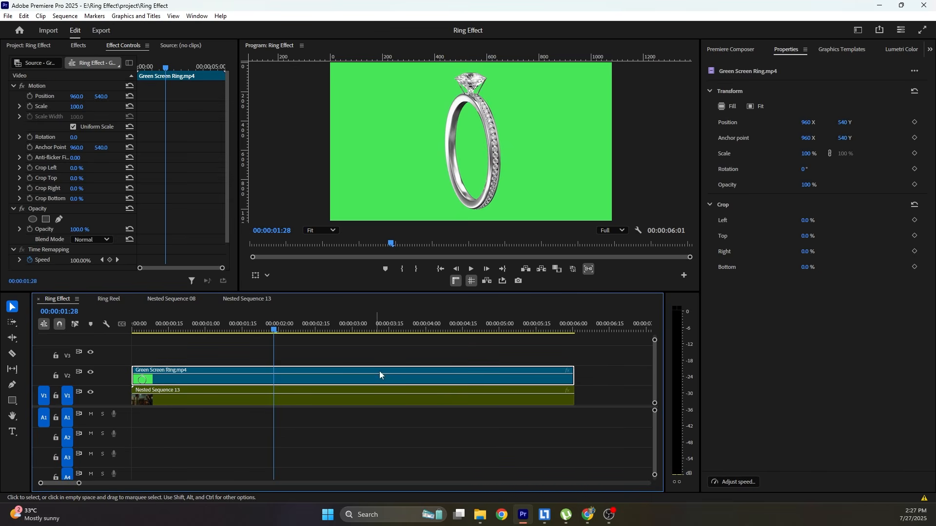
- Replace the green screen ring clip with an After Effects composition at the sequence start and open its ring layer for editing
drag(288, 315, 94, 346)
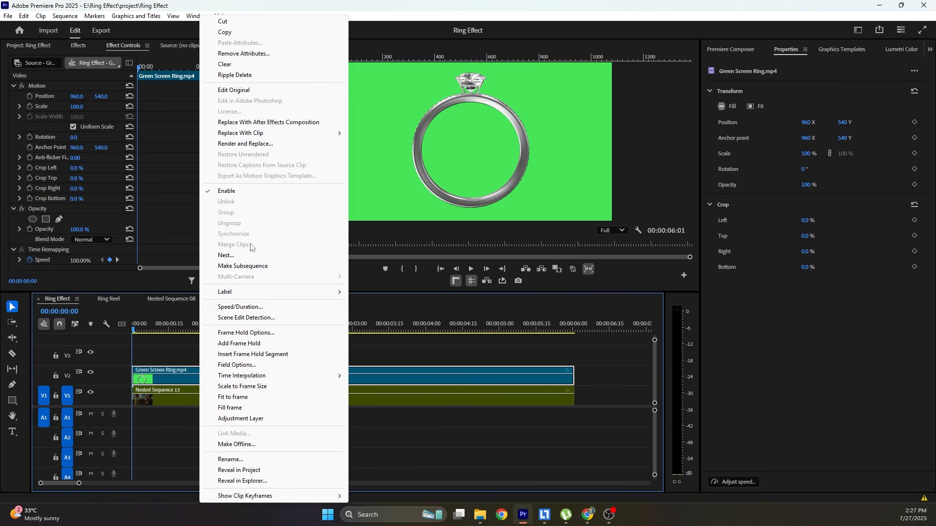
click(296, 122)
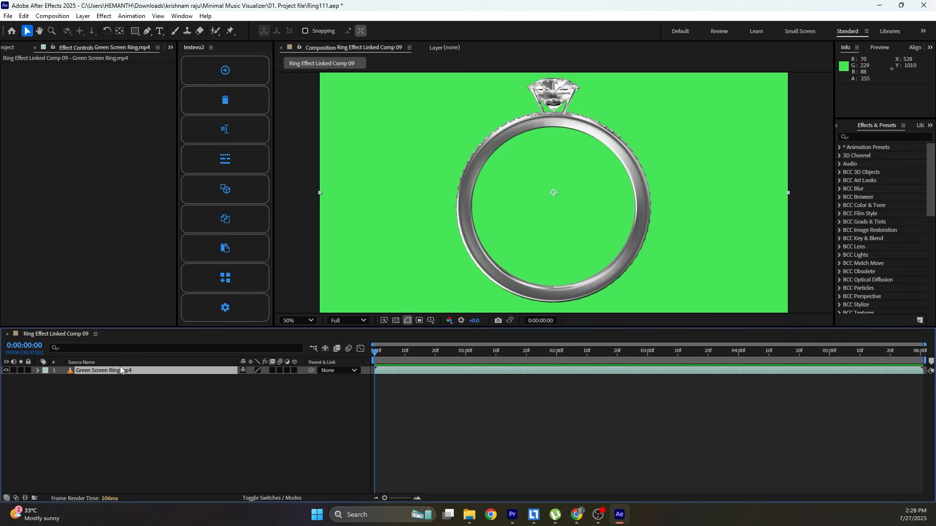
double_click(150, 374)
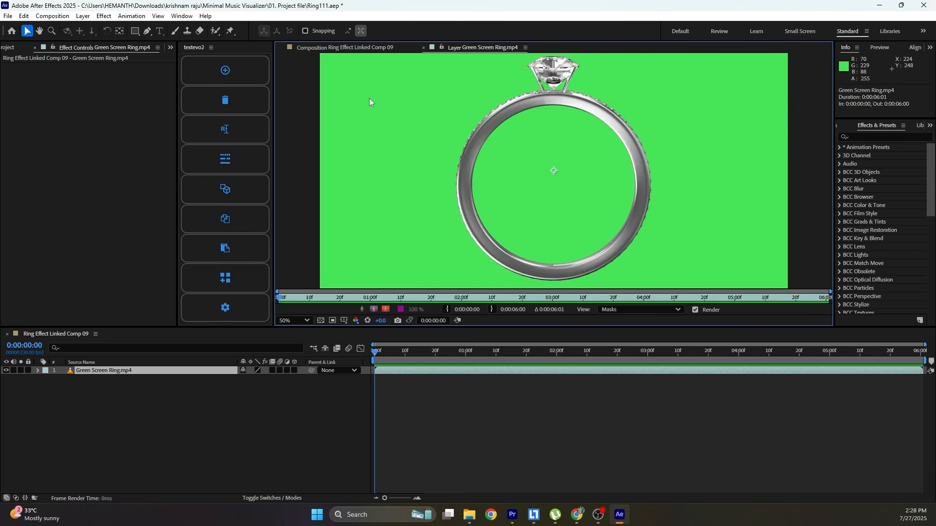
- Enlarge the Roto Brush and mark the ring as foreground on the first frame
click(214, 31)
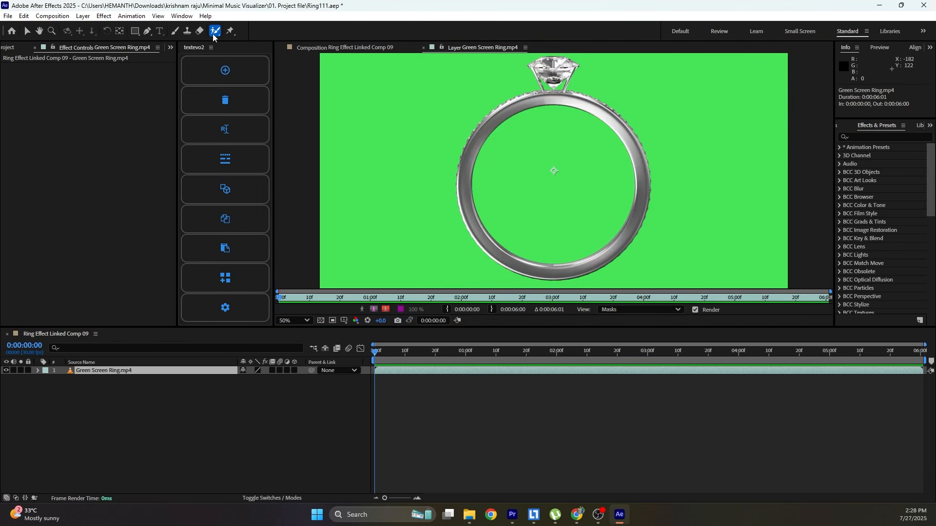
click(528, 178)
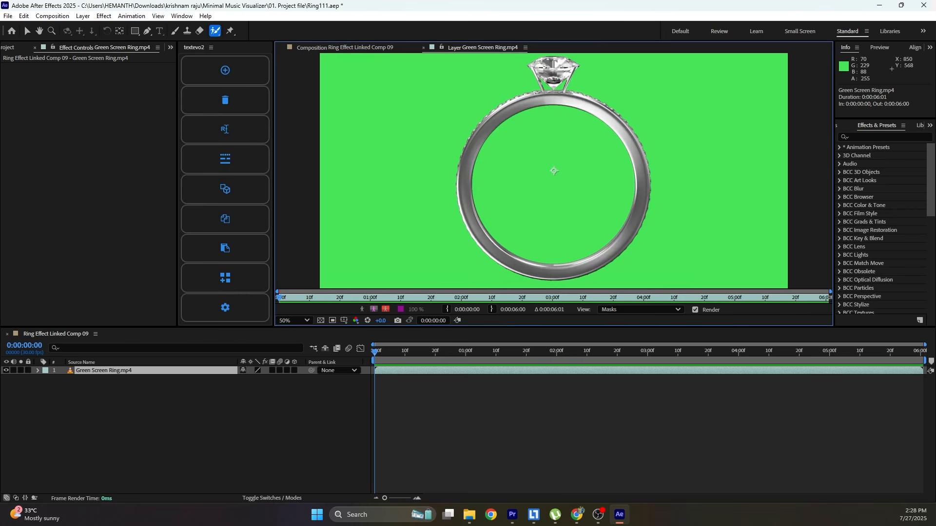
ctrl+drag(554, 178, 620, 178)
click(554, 185)
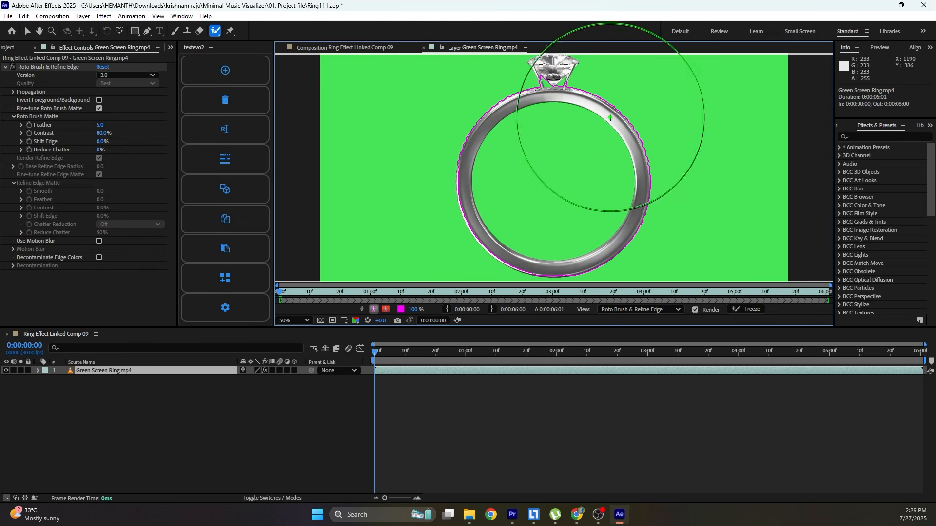
- Shrink the Roto Brush and paint the diamond and its base into the foreground selection
scroll(565, 80, up, 1)
drag(587, 80, 566, 229)
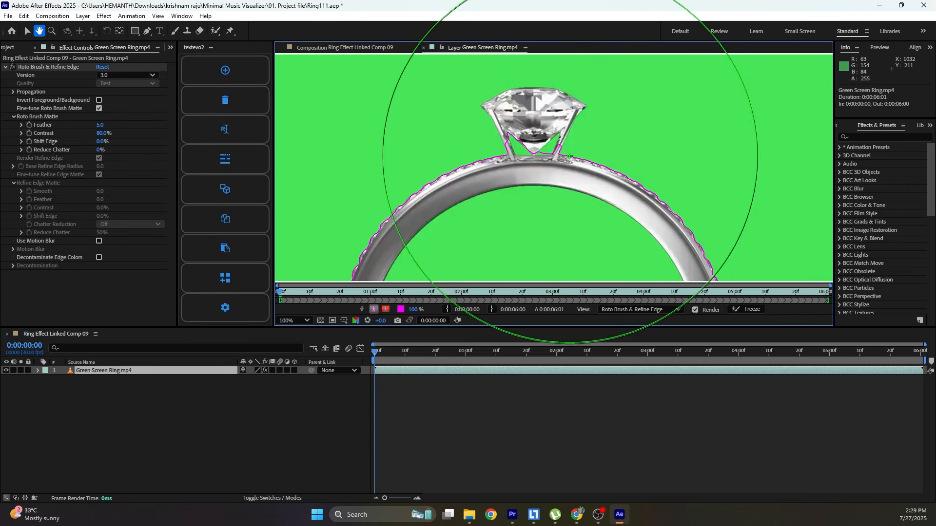
drag(557, 120, 557, 136)
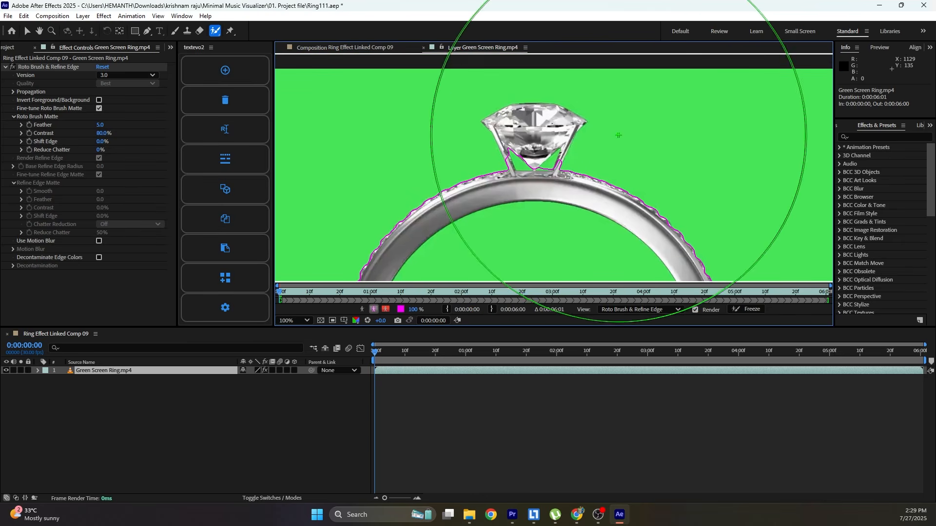
drag(622, 136, 458, 137)
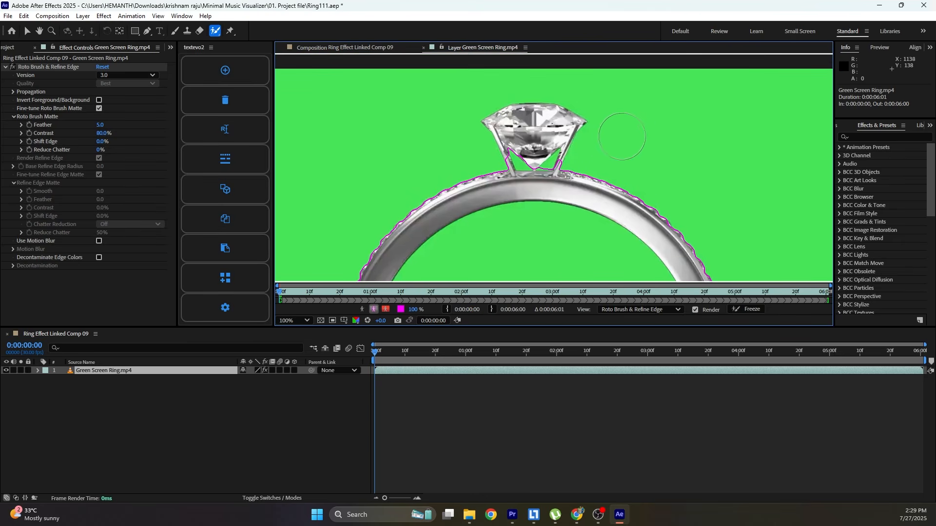
scroll(598, 144, up, 1)
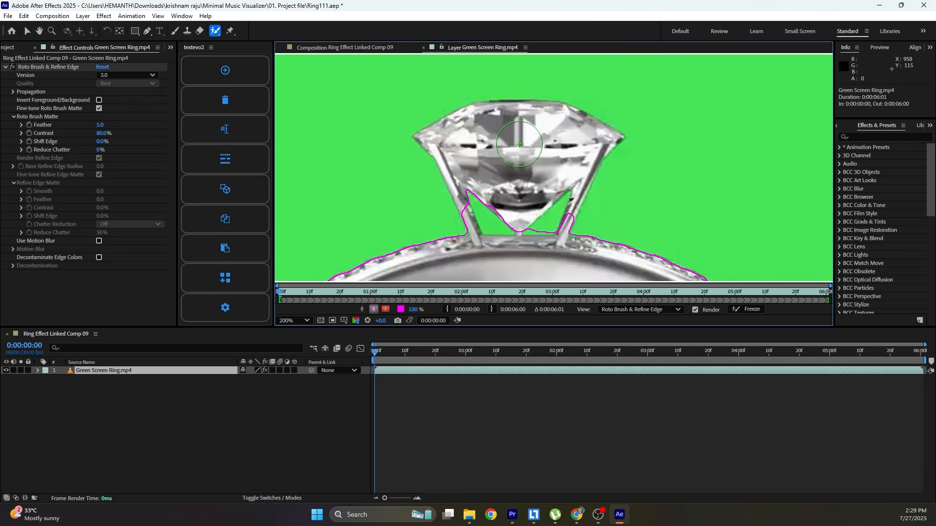
drag(519, 144, 508, 146)
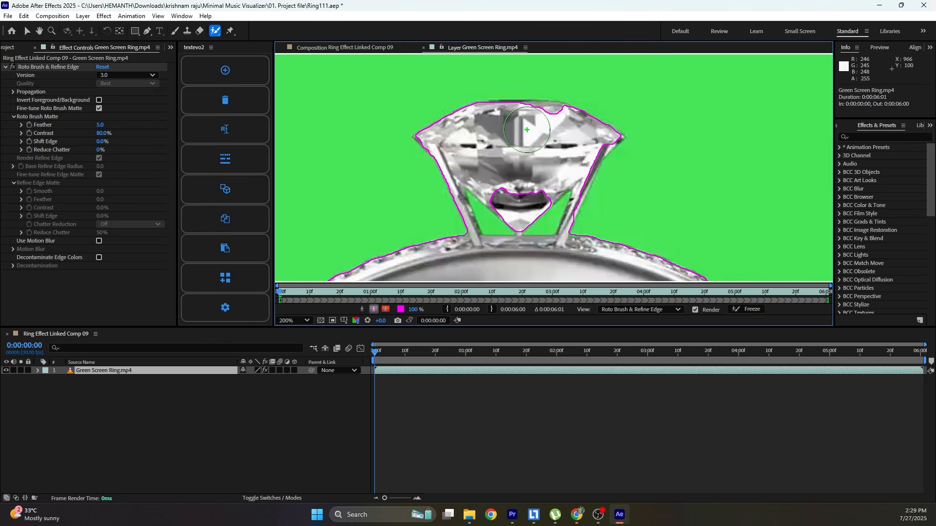
click(542, 127)
click(511, 160)
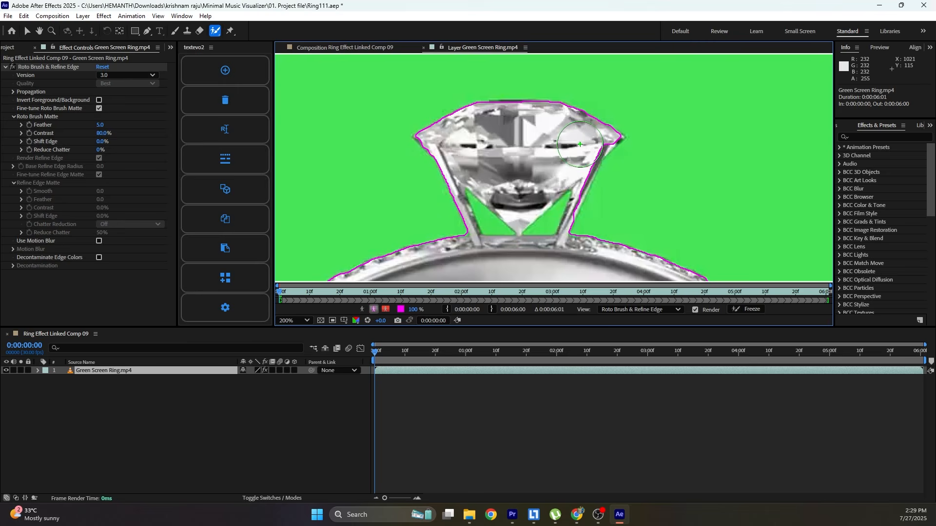
- Add more Roto Brush foreground strokes along the diamond's right side and its right prong
click(571, 160)
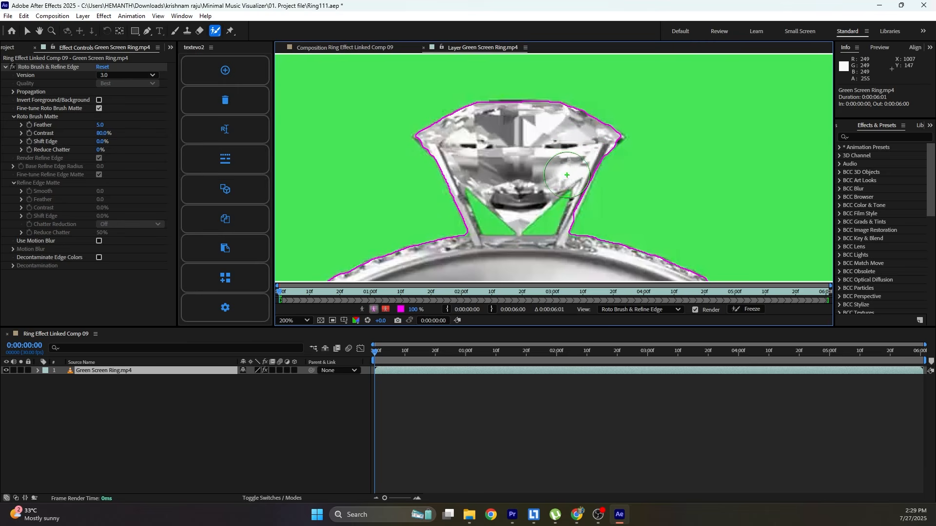
click(566, 176)
click(552, 203)
click(552, 206)
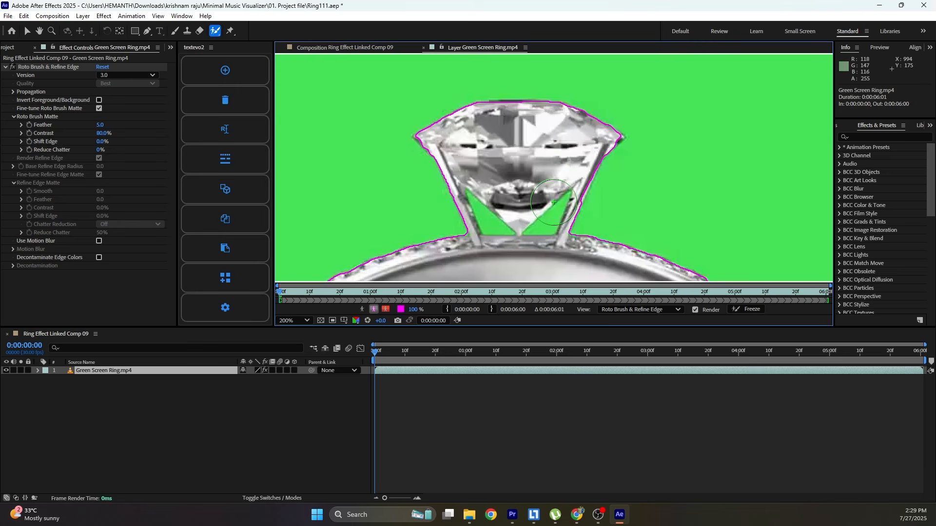
click(560, 188)
click(570, 174)
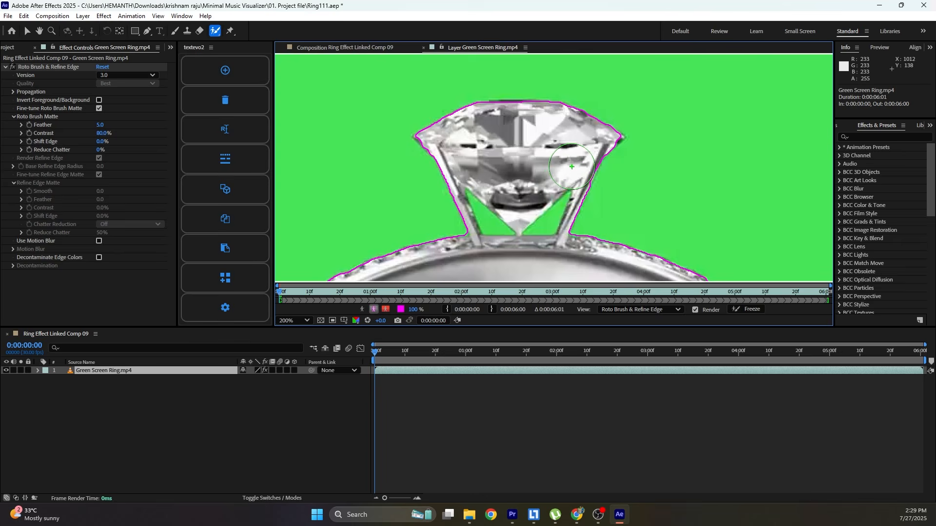
click(572, 167)
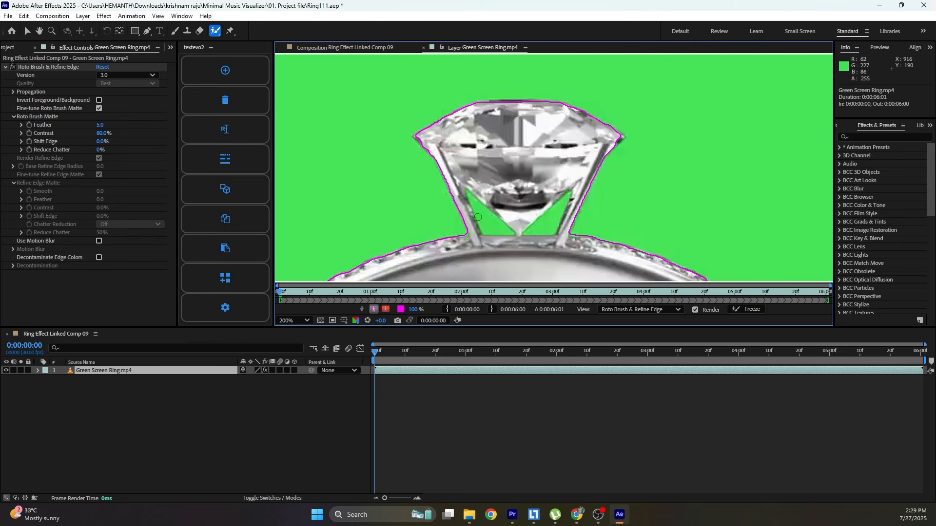
- Subtract the green gap between the diamond and the right prong from the selection, undoing the stroke in the left gap
drag(487, 218, 493, 221)
key(ctrl+z)
mouse_move(554, 214)
mouse_down()
mouse_move(540, 223)
mouse_move(554, 226)
mouse_move(561, 206)
mouse_up()
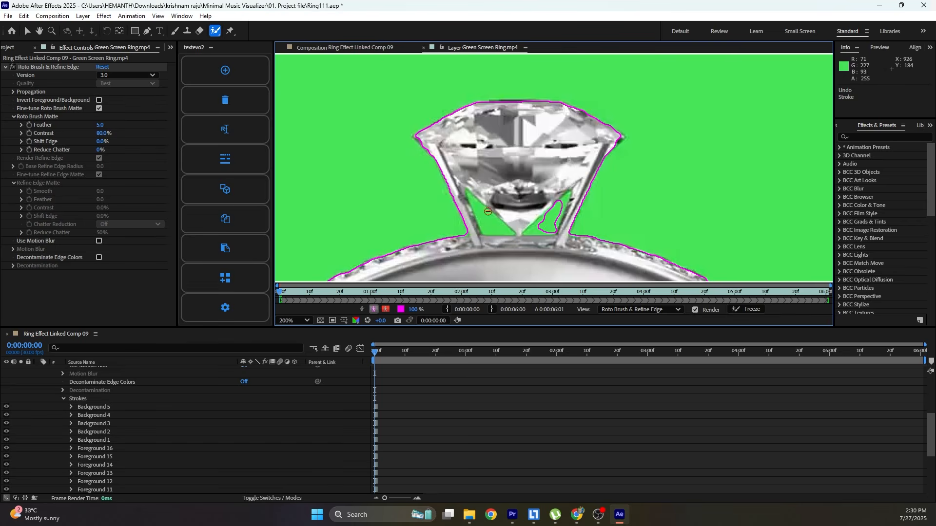
- Try to subtract the green gap between the diamond and the left prong from the Roto Brush selection
scroll(529, 212, down, 3)
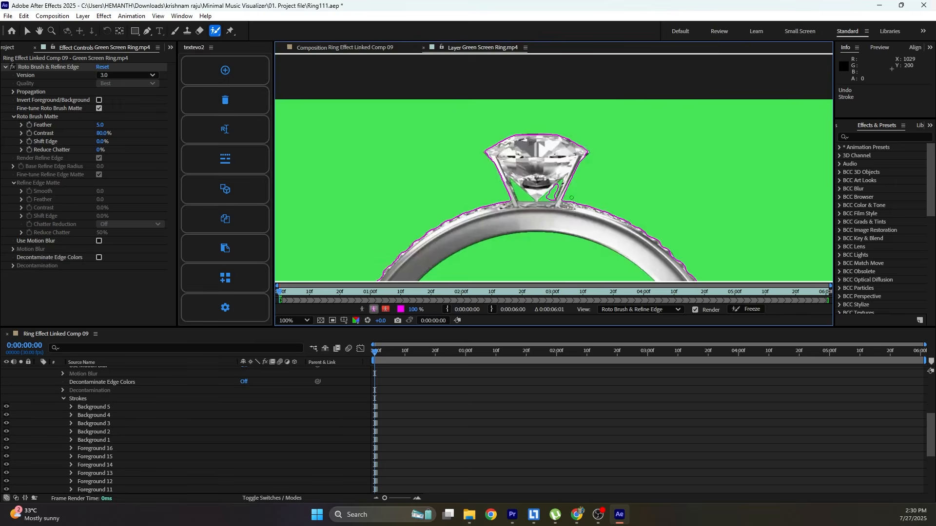
scroll(522, 192, up, 3)
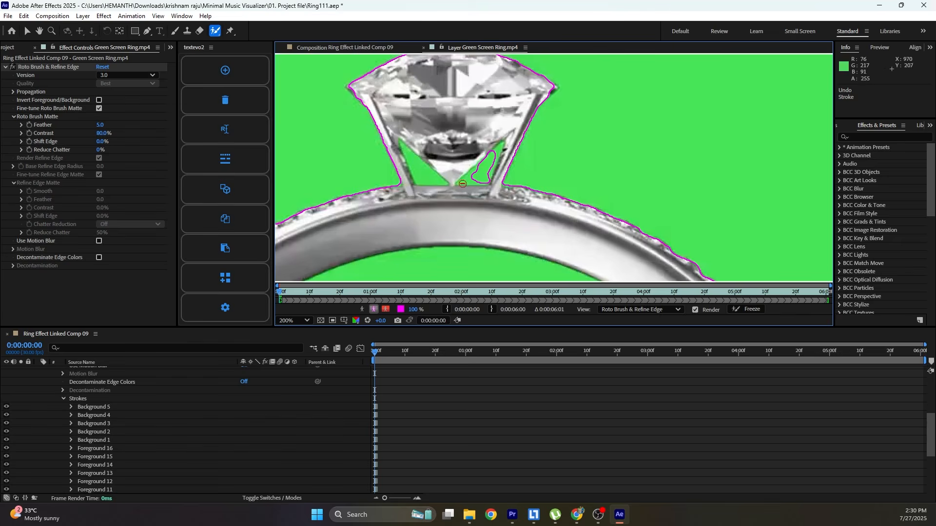
drag(420, 169, 443, 178)
key(ctrl+z)
- Freeze the Roto Brush propagation for the whole ring layer
scroll(551, 158, down, 3)
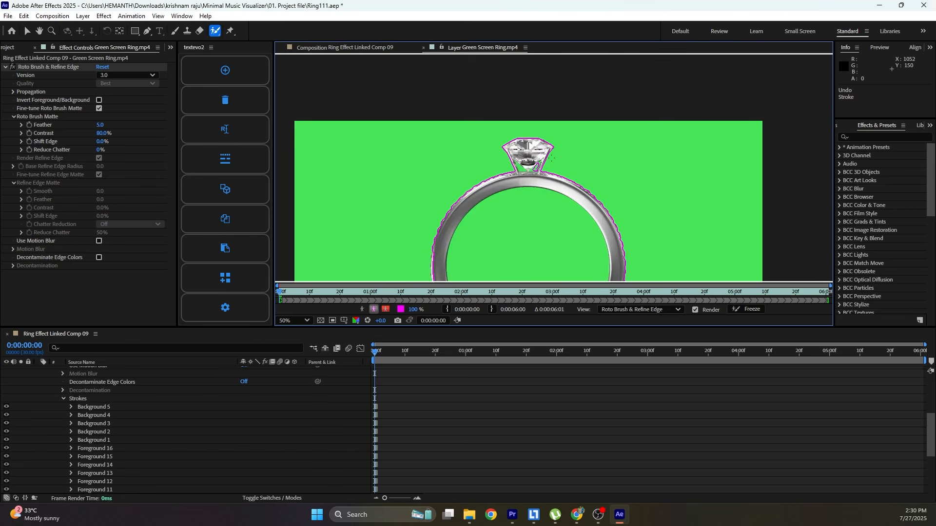
scroll(551, 157, down, 1)
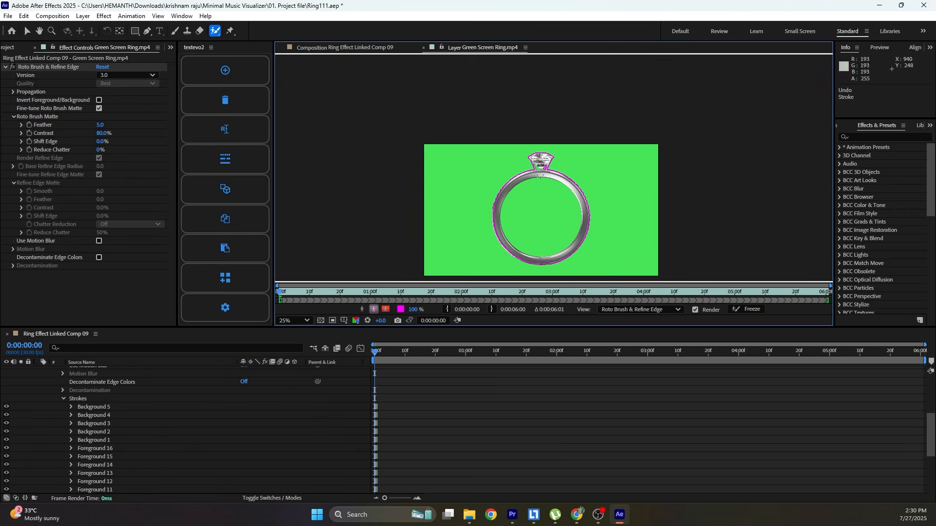
click(747, 310)
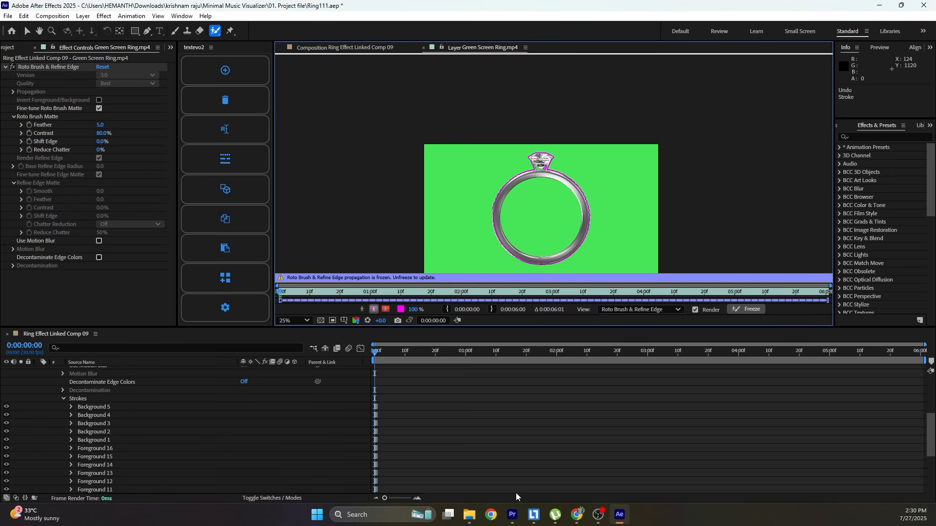
- Switch to Premiere Pro, preview the opening frames up to 00:00:00:06, and examine the ring cut-out around the diamond
click(512, 514)
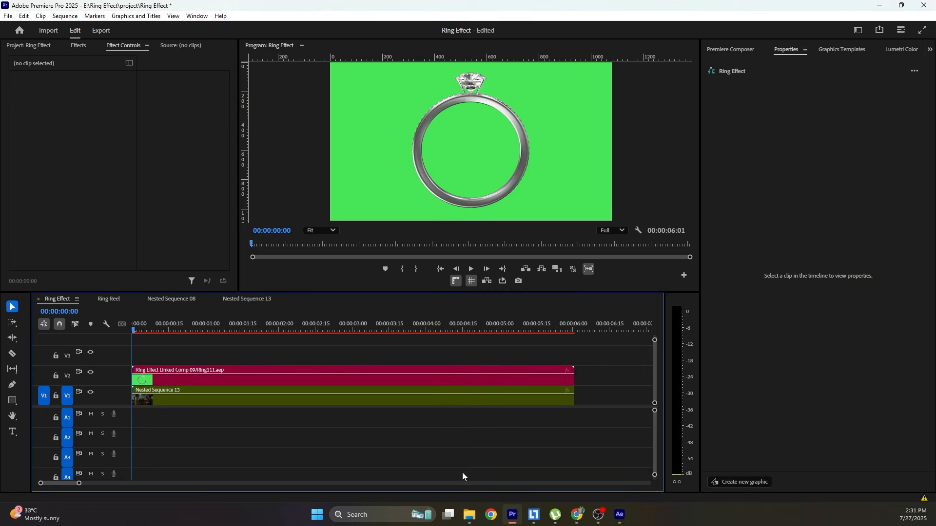
click(439, 397)
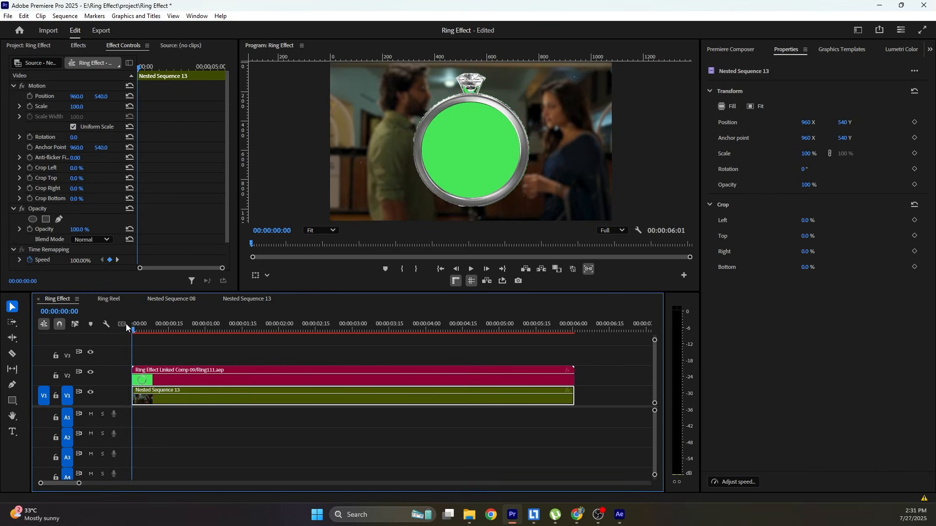
key(space)
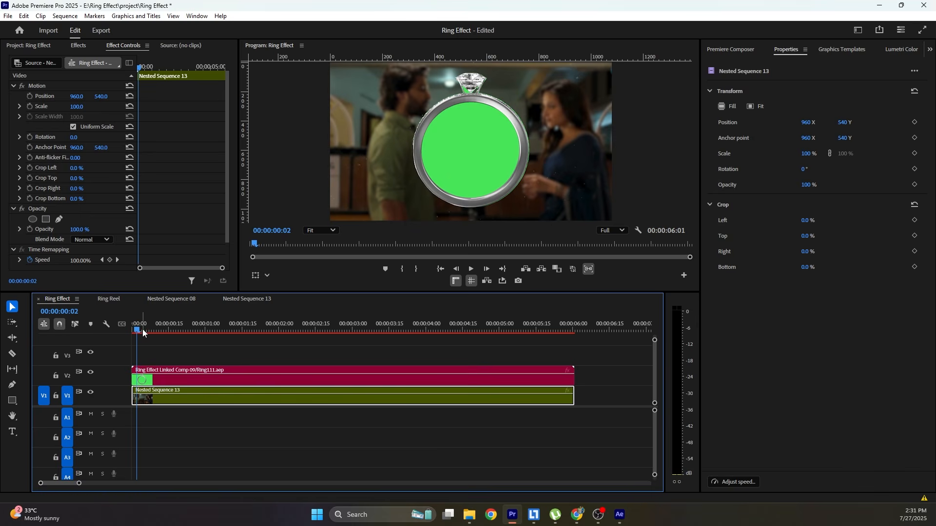
drag(142, 328, 147, 328)
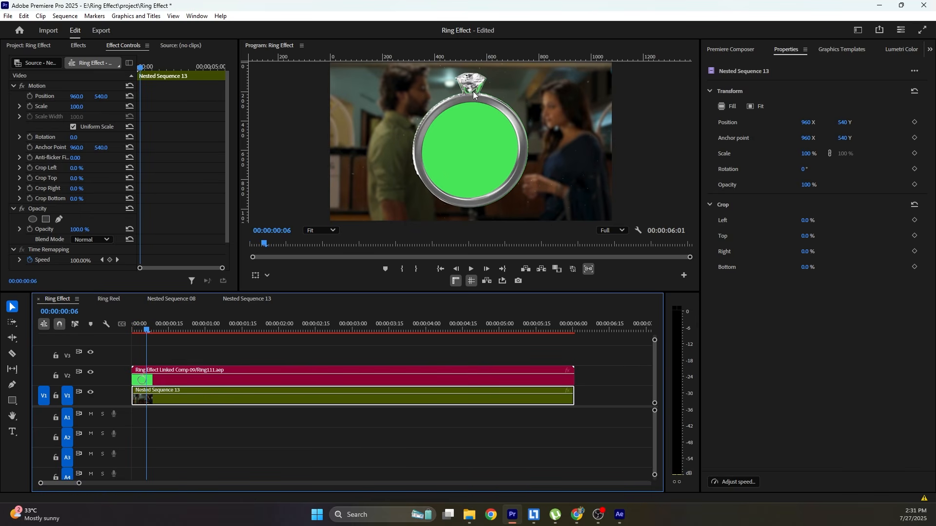
scroll(475, 92, up, 3)
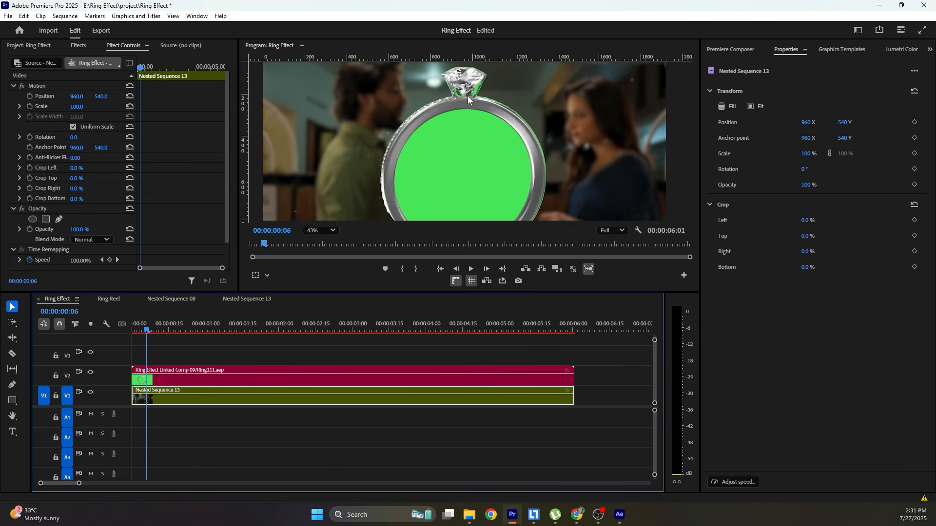
- Nest the ring composition and the blurred background clip together, and move the resulting nested clip up to track V2
scroll(467, 98, down, 1)
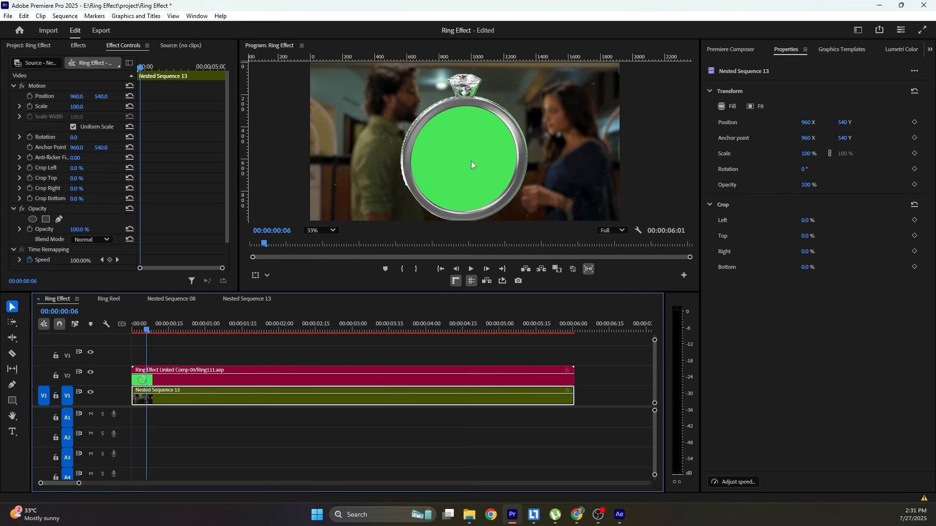
mouse_move(153, 332)
mouse_down()
mouse_move(182, 331)
mouse_move(139, 331)
mouse_move(180, 334)
mouse_move(152, 331)
mouse_up()
scroll(621, 130, down, 1)
click(187, 343)
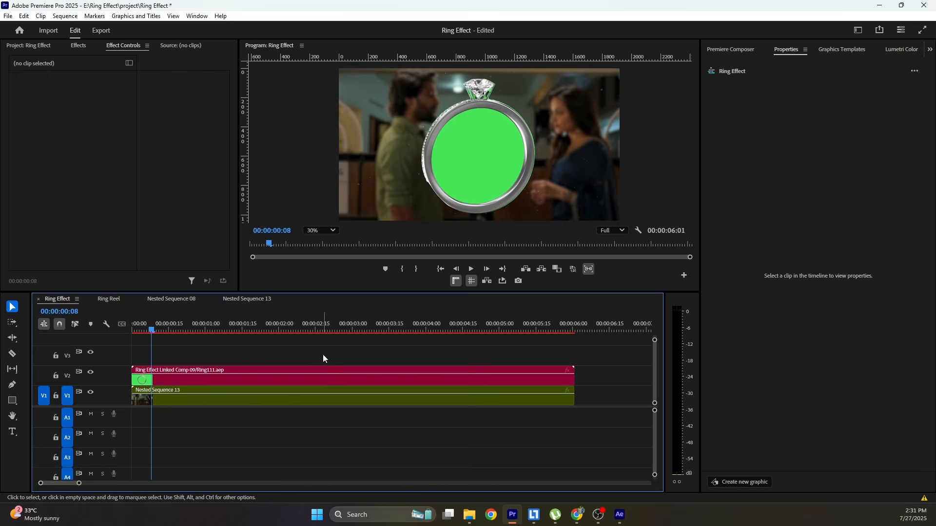
drag(322, 355, 276, 391)
right_click(276, 390)
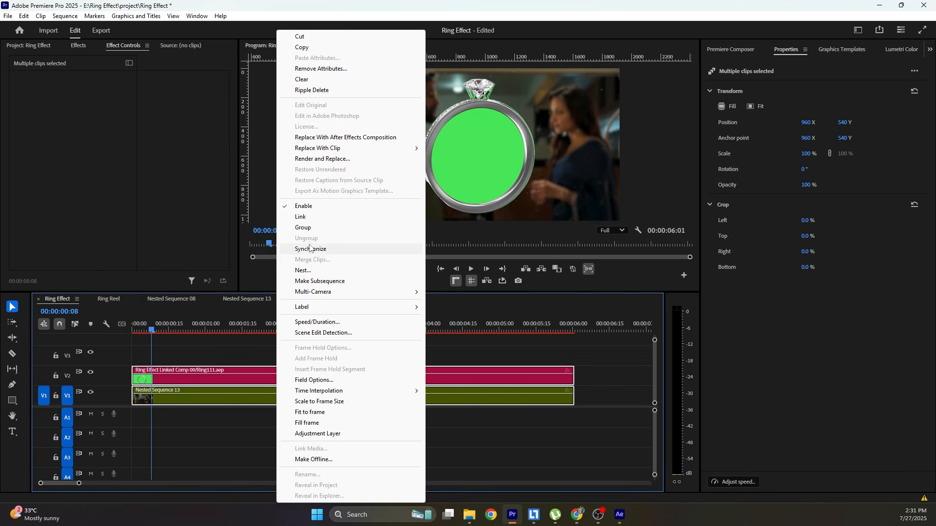
click(303, 271)
click(487, 267)
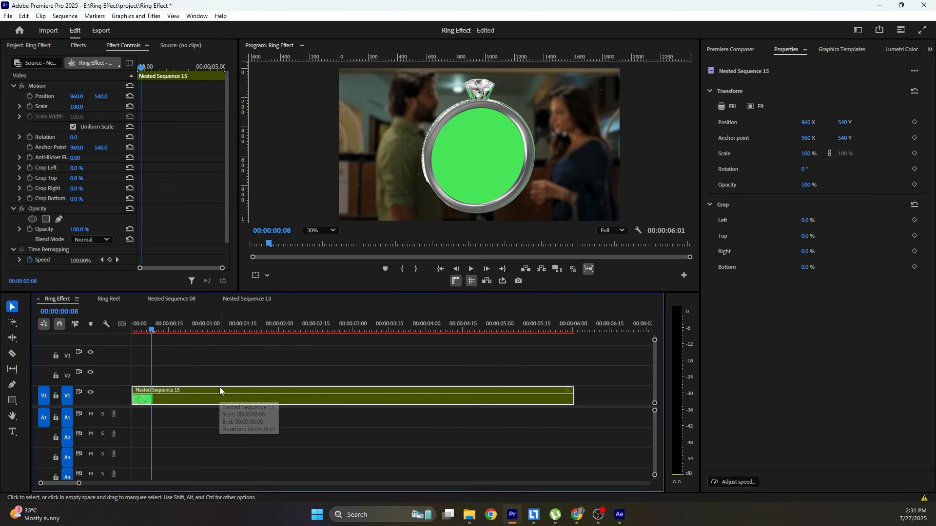
drag(225, 388, 224, 368)
click(223, 399)
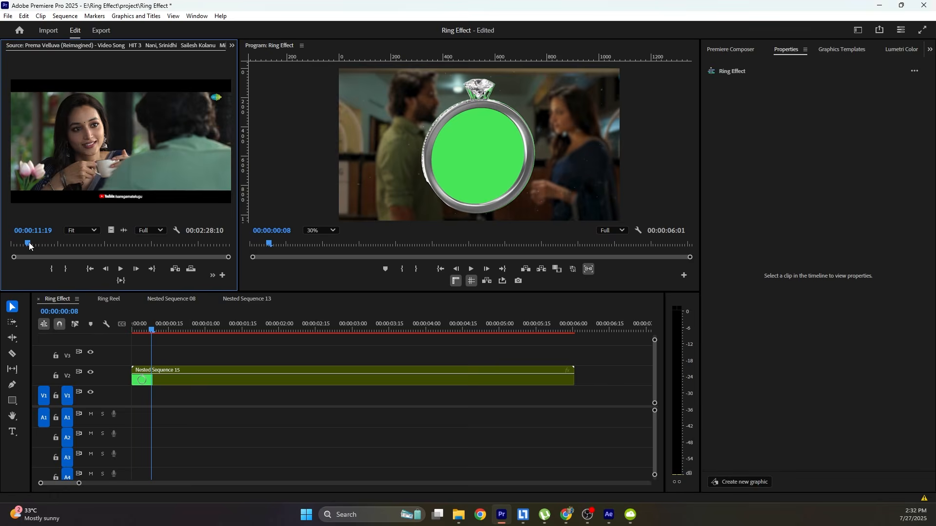
- Mark the car scene in the Prema Velluva source video and place the roughly two-second section at the start of track V1
drag(28, 243, 139, 395)
key(i)
click(75, 268)
- Find the Ultra Key effect and apply it to the nested ring clip on V2
click(240, 381)
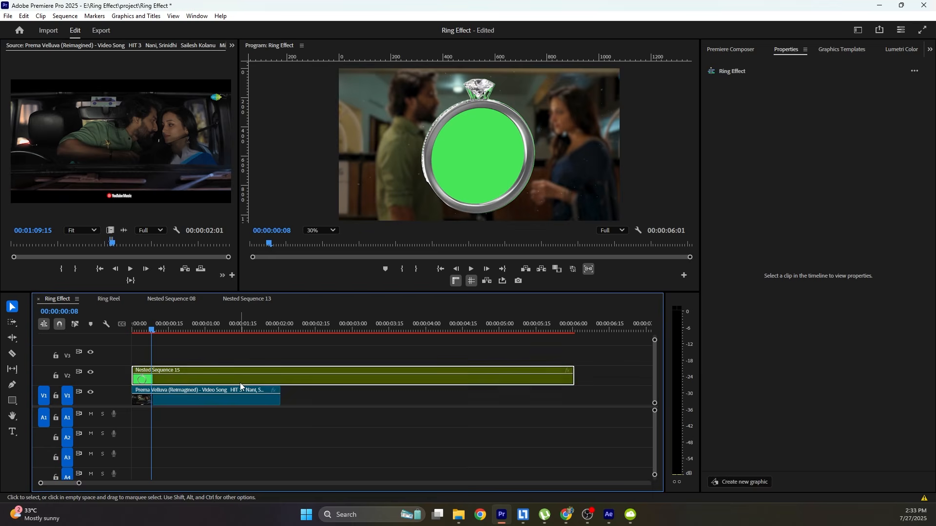
click(235, 45)
click(253, 70)
click(37, 62)
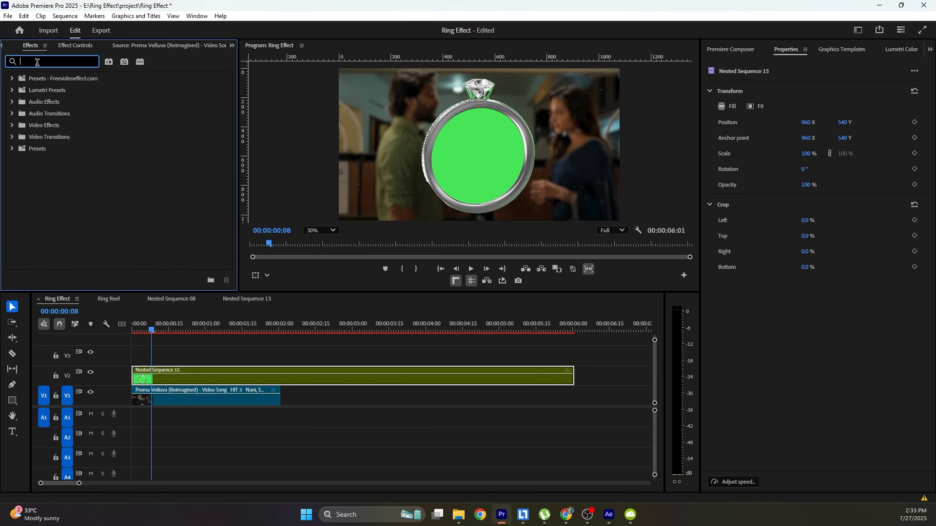
text(ultr)
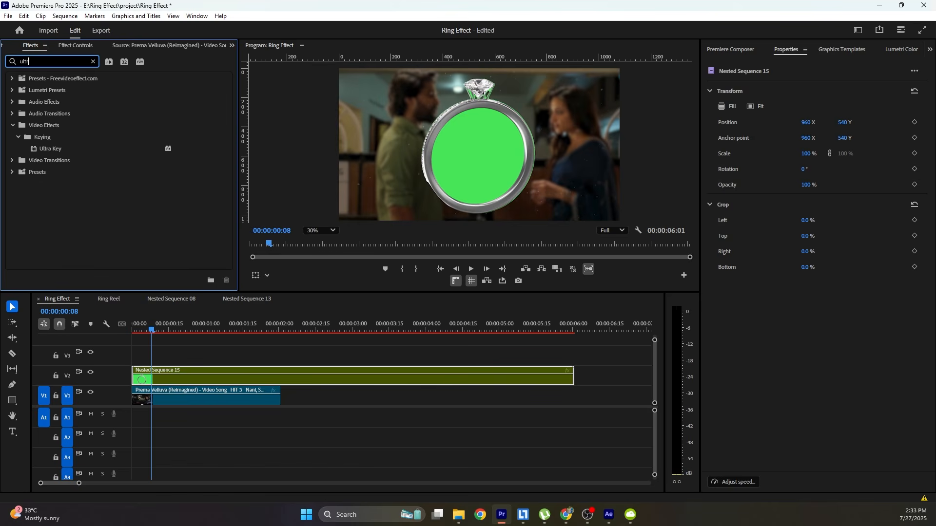
drag(45, 148, 162, 378)
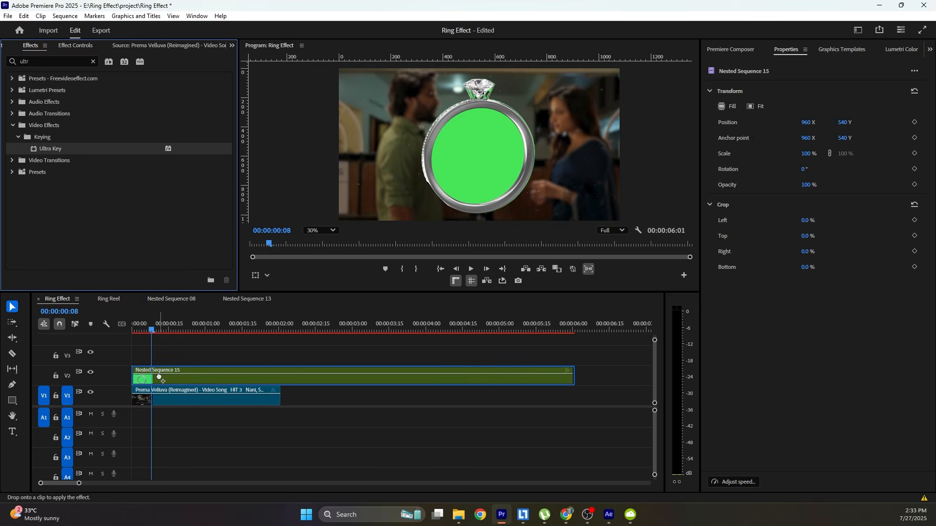
drag(163, 379, 163, 379)
- Set the Ultra Key key color by sampling the green inside the ring
click(80, 43)
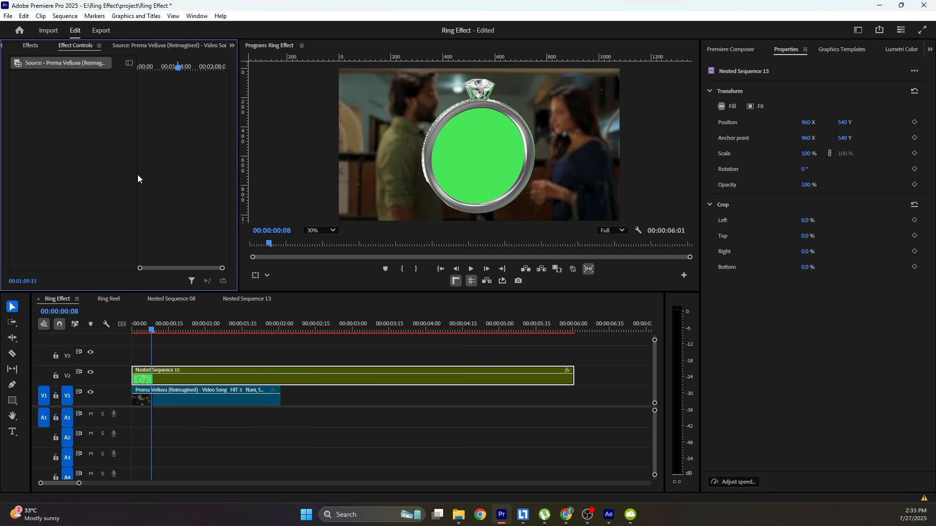
scroll(119, 207, down, 5)
scroll(130, 185, down, 1)
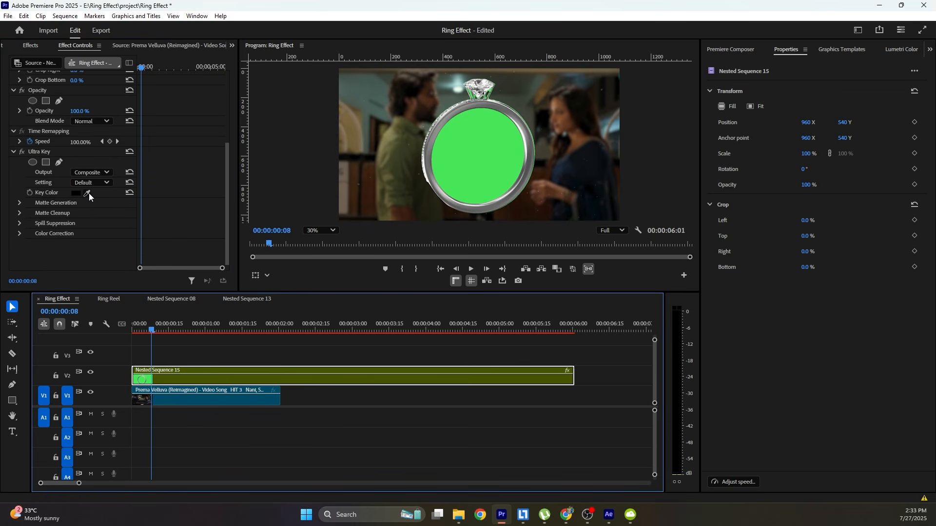
click(88, 193)
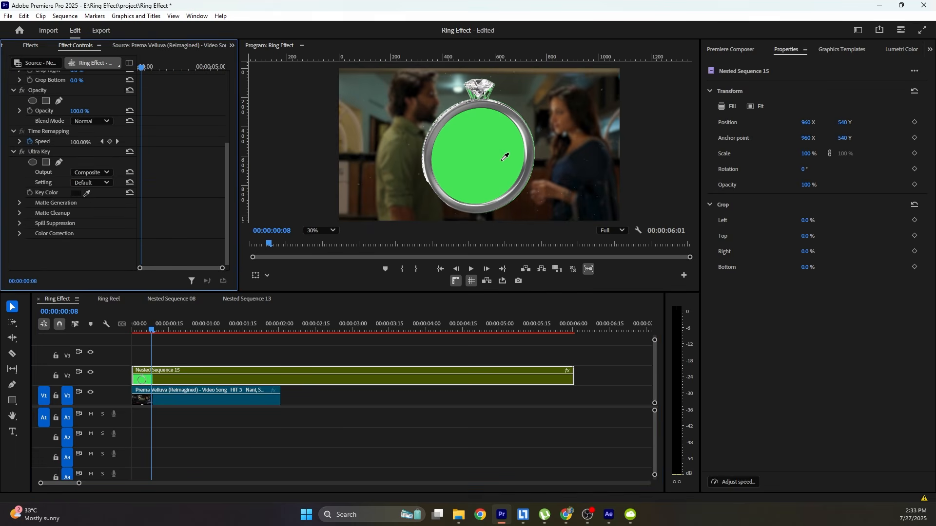
click(483, 142)
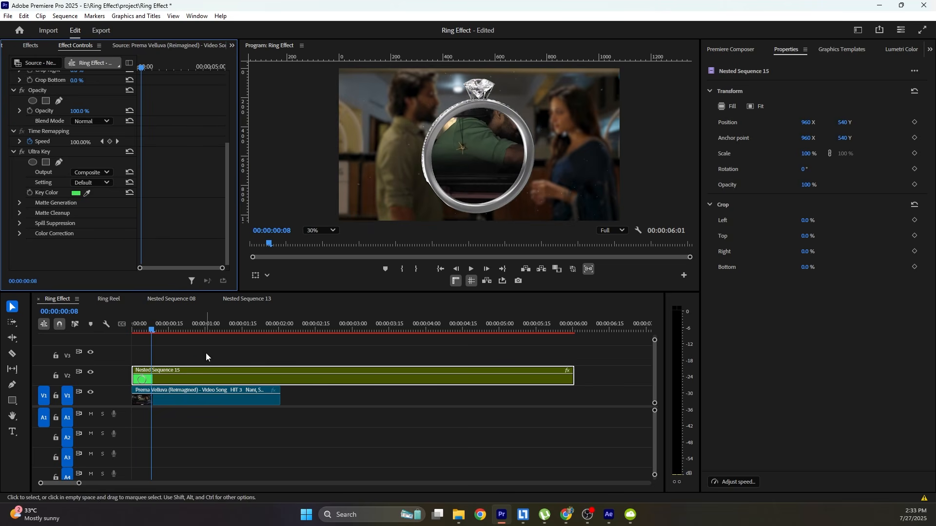
- Reframe the couple's video clip on V1 inside the ring with position 737, 601 and scale 75
click(188, 394)
drag(85, 101, 34, 97)
click(98, 331)
- Play and scrub the sequence from the start to 00:00:04:19, examining the video inside the rotating ring, and return to the first frame
key(Home)
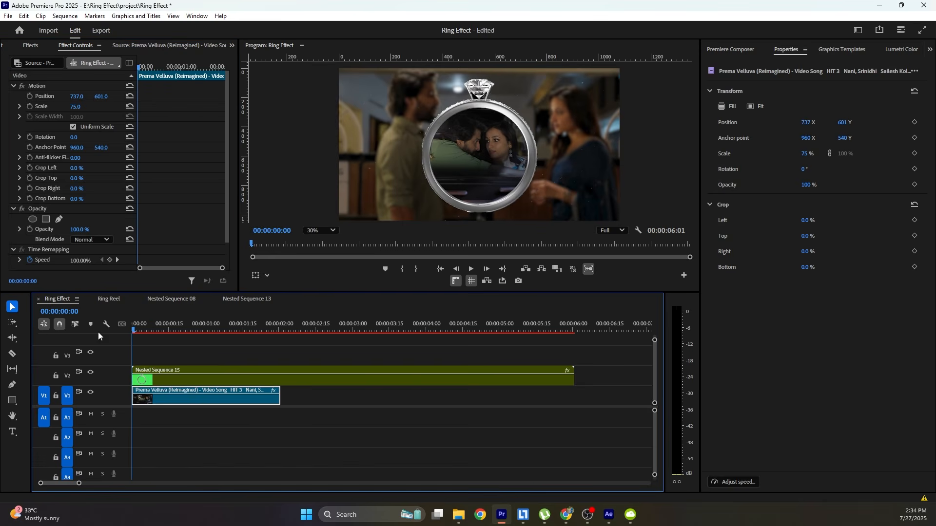
key(space)
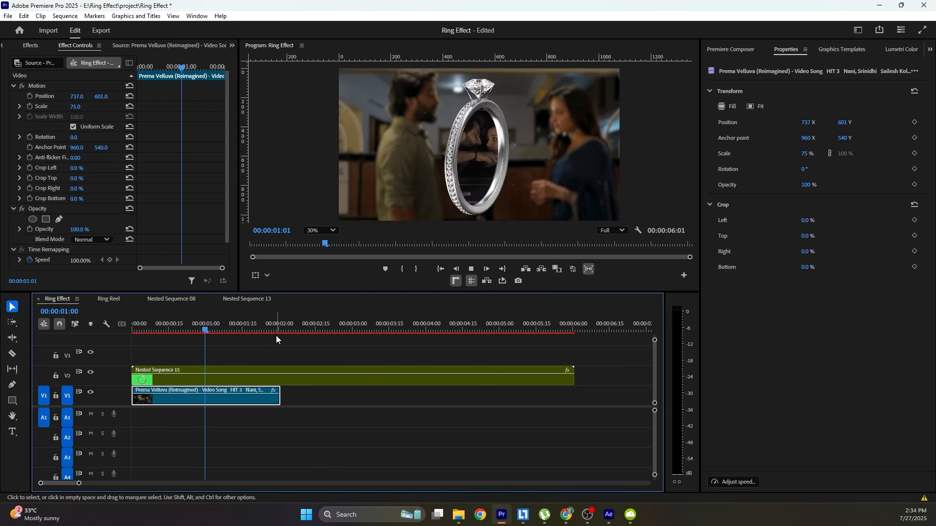
key(space)
drag(255, 328, 249, 326)
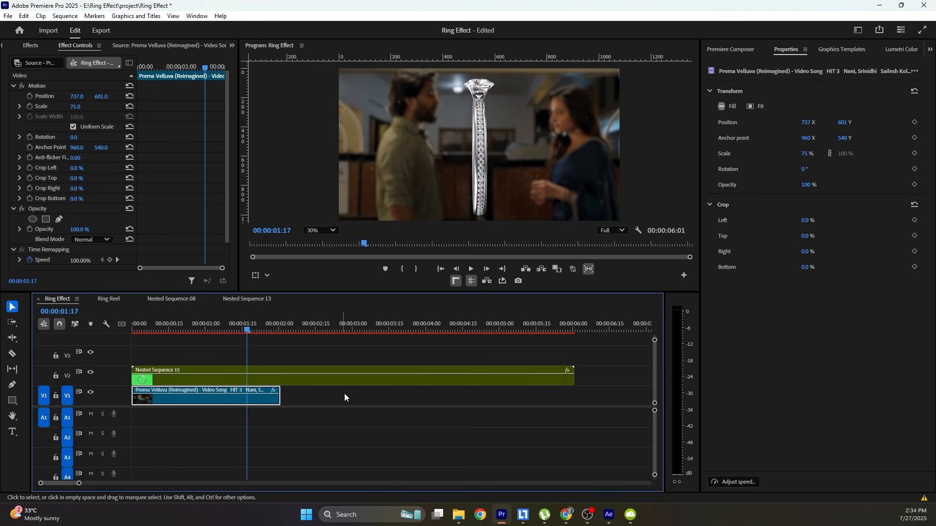
drag(254, 331, 475, 347)
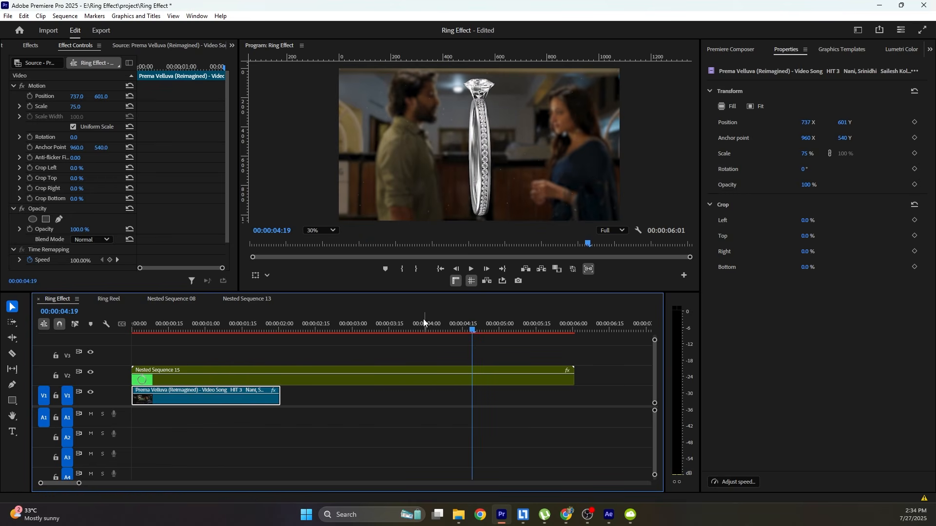
drag(422, 323, 101, 348)
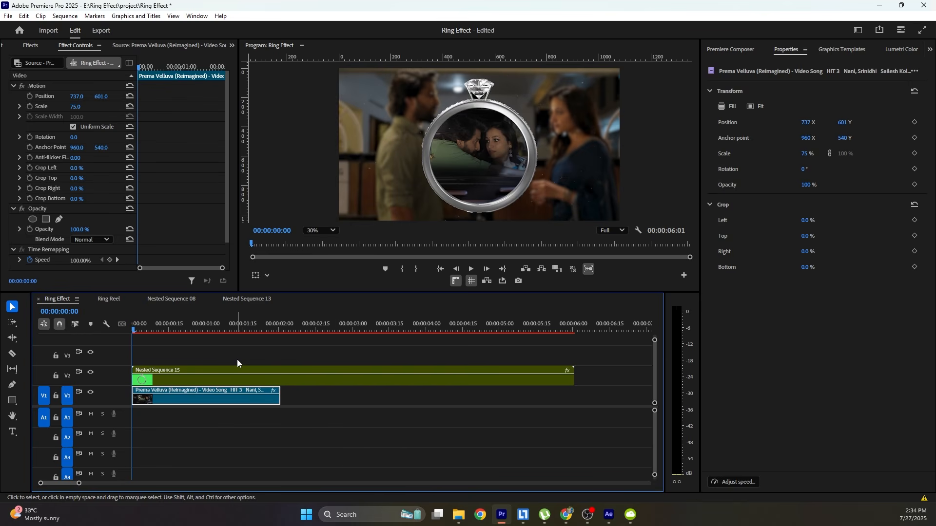
drag(147, 327, 91, 348)
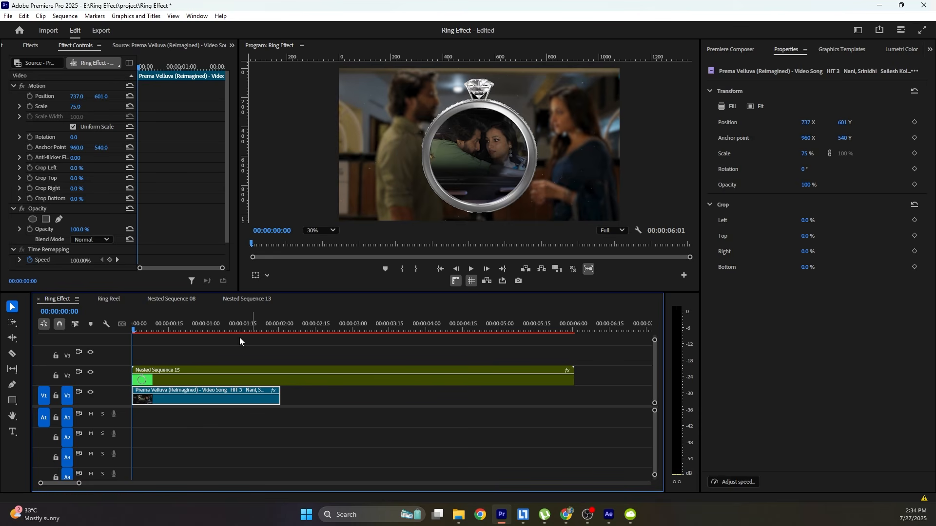
- Add an ellipse opacity mask to the V1 video clip, enlarge and center it around the ring, and set its feather to 144
scroll(195, 191, down, 1)
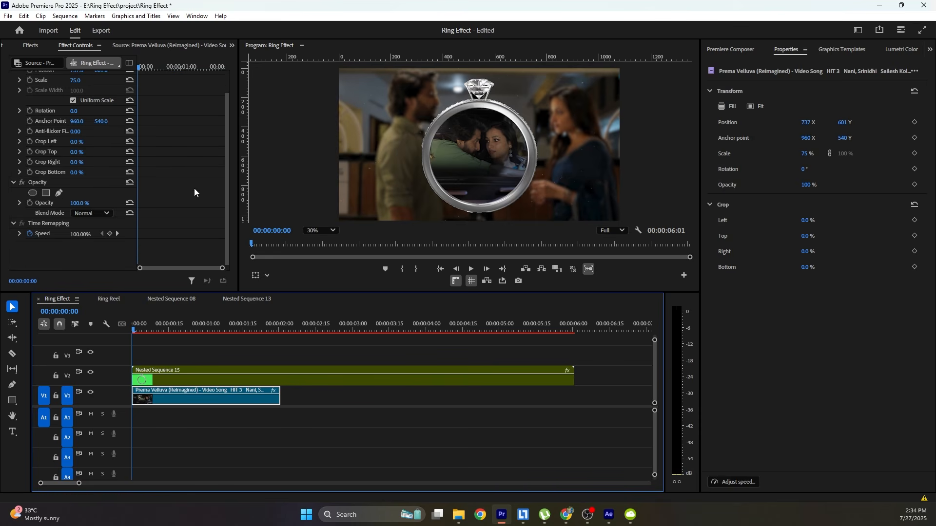
click(32, 194)
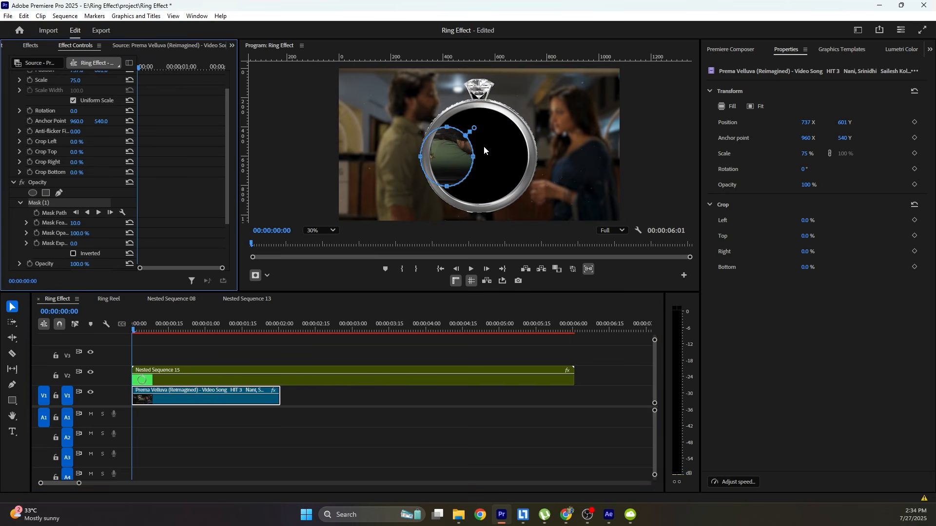
drag(474, 157, 508, 162)
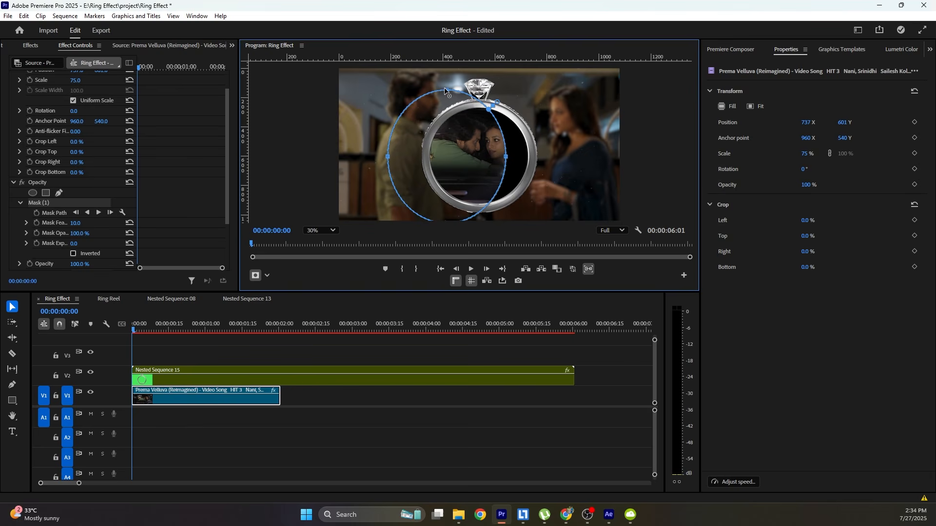
drag(443, 86, 445, 92)
drag(464, 159, 511, 172)
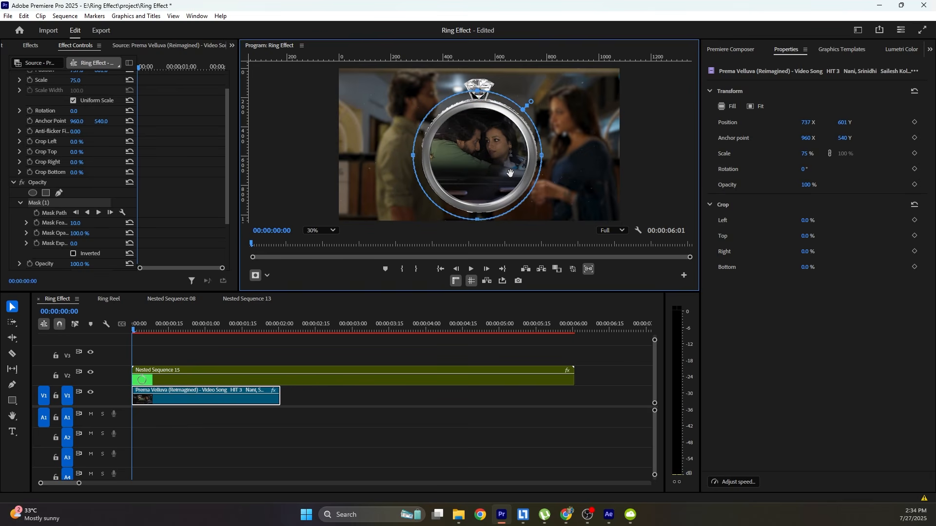
drag(75, 223, 130, 223)
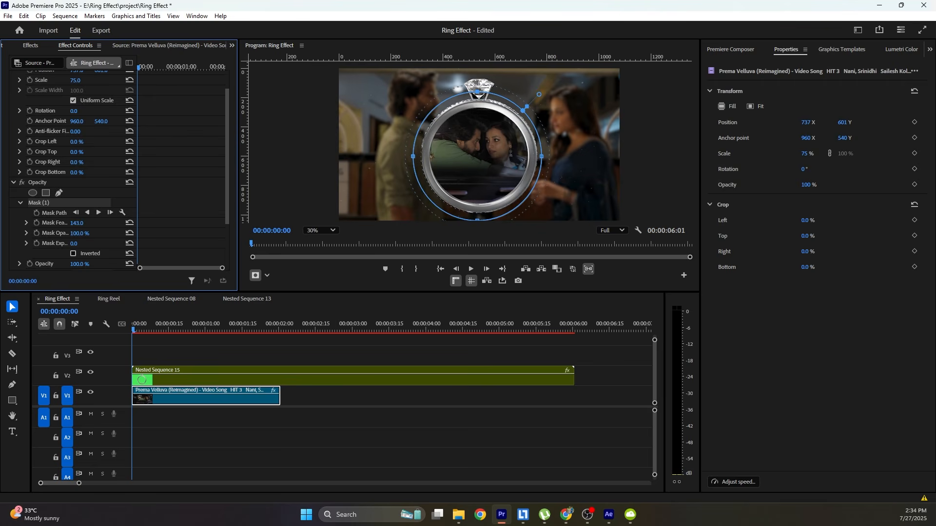
- Play the opening frames with the clip deselected to check the feathered mask edge inside the ring, and return to the start
click(174, 363)
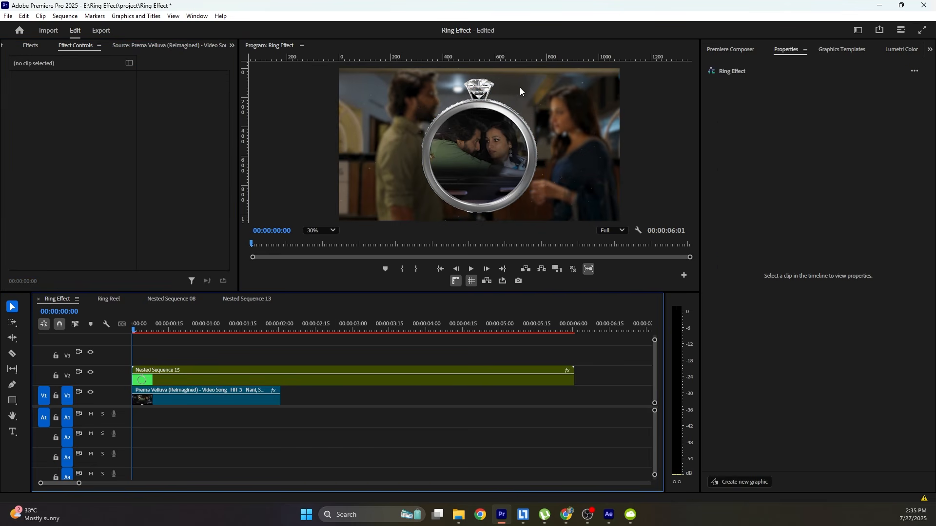
click(174, 402)
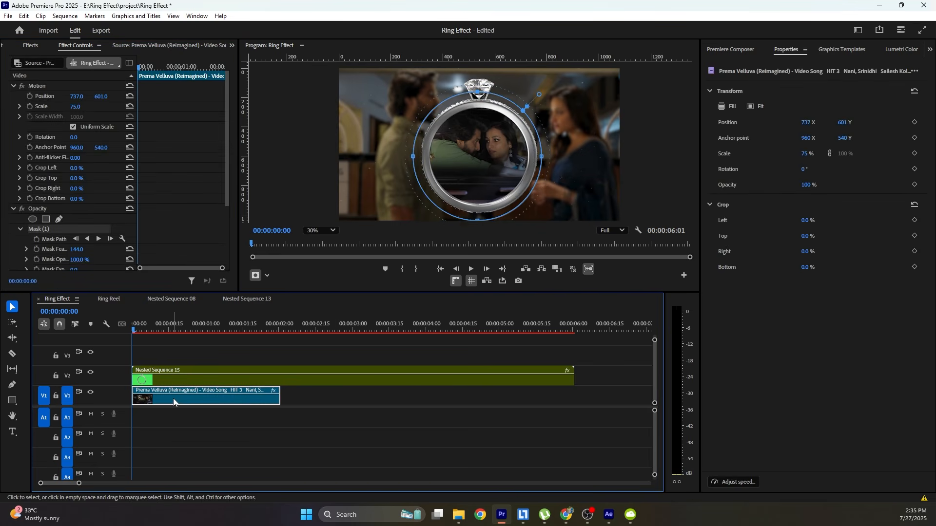
click(405, 403)
key(space)
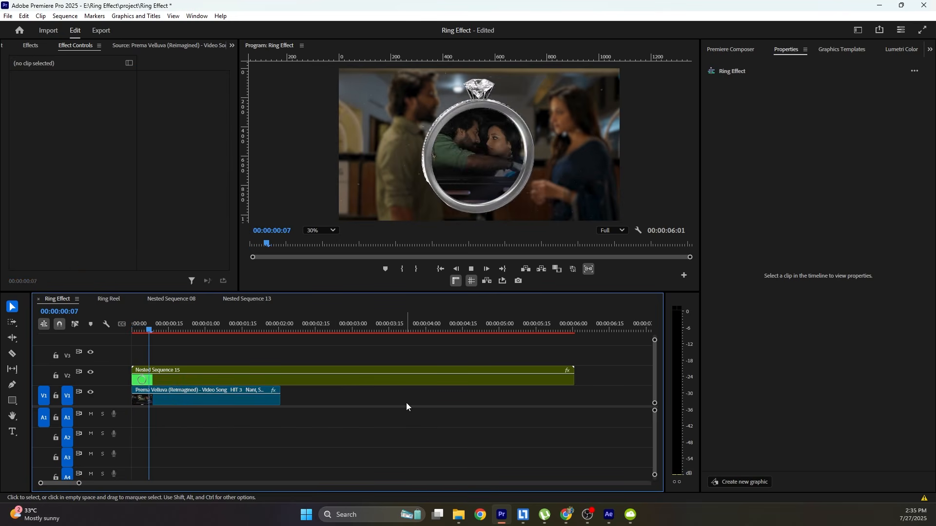
key(space)
key(Home)
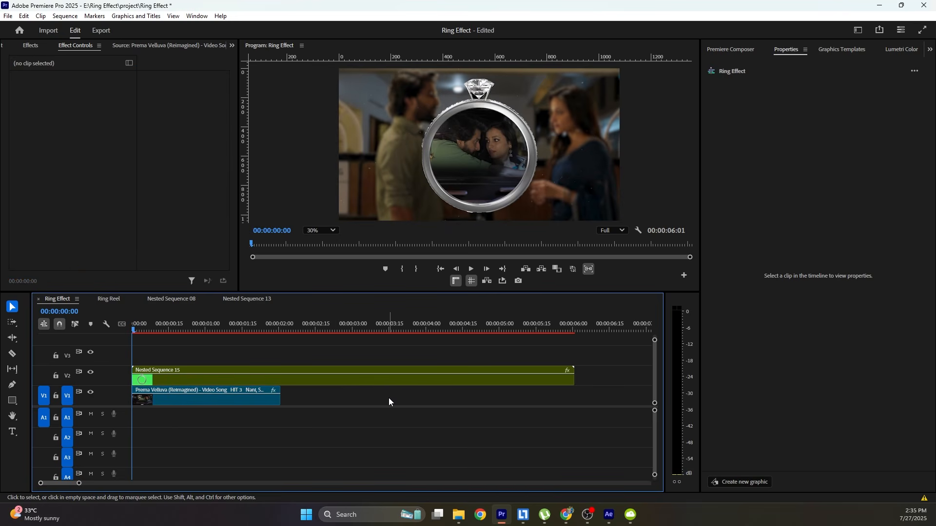
click(240, 300)
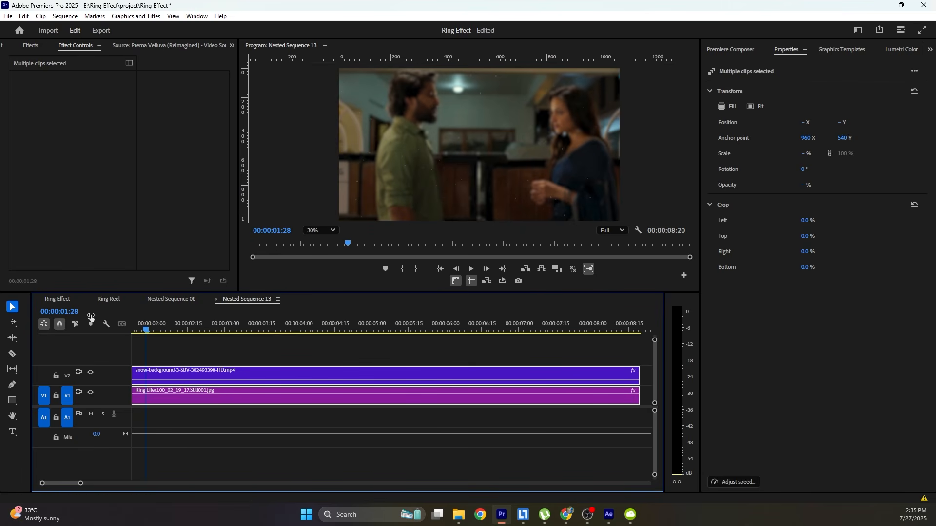
click(118, 299)
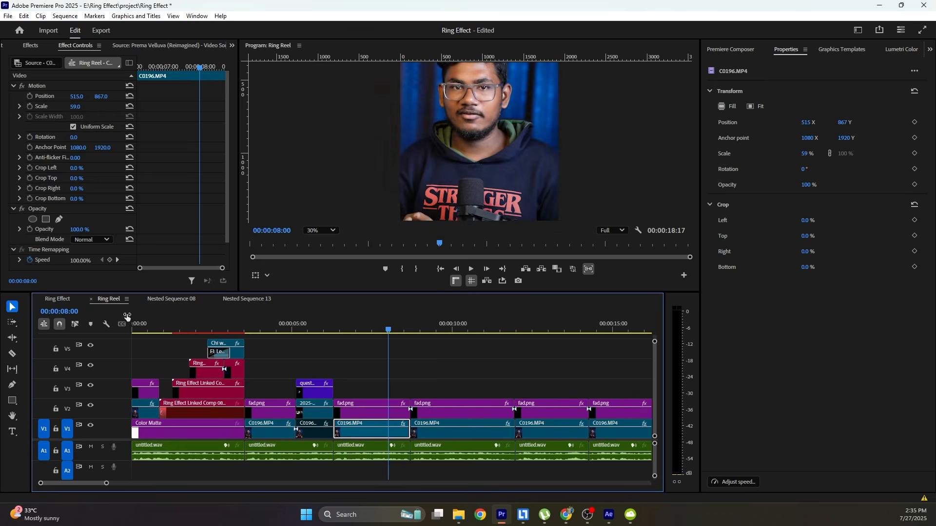
click(68, 299)
click(294, 347)
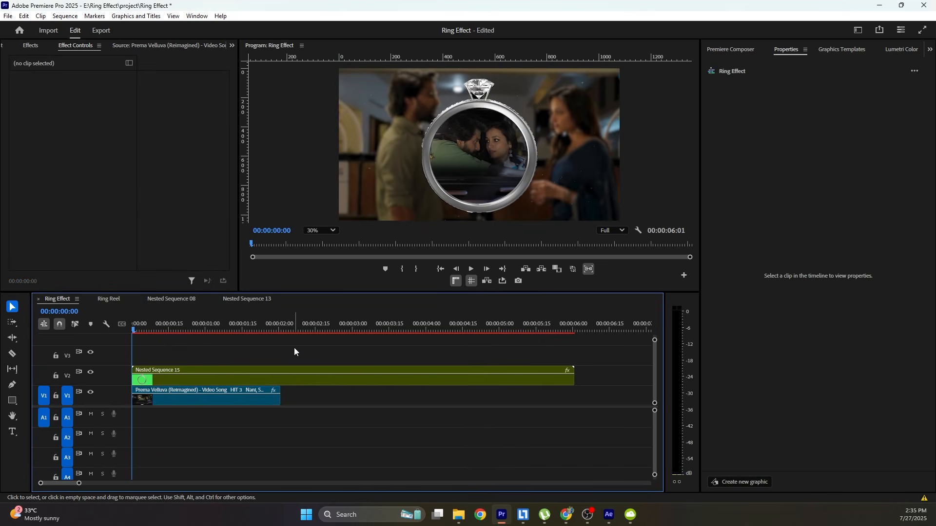